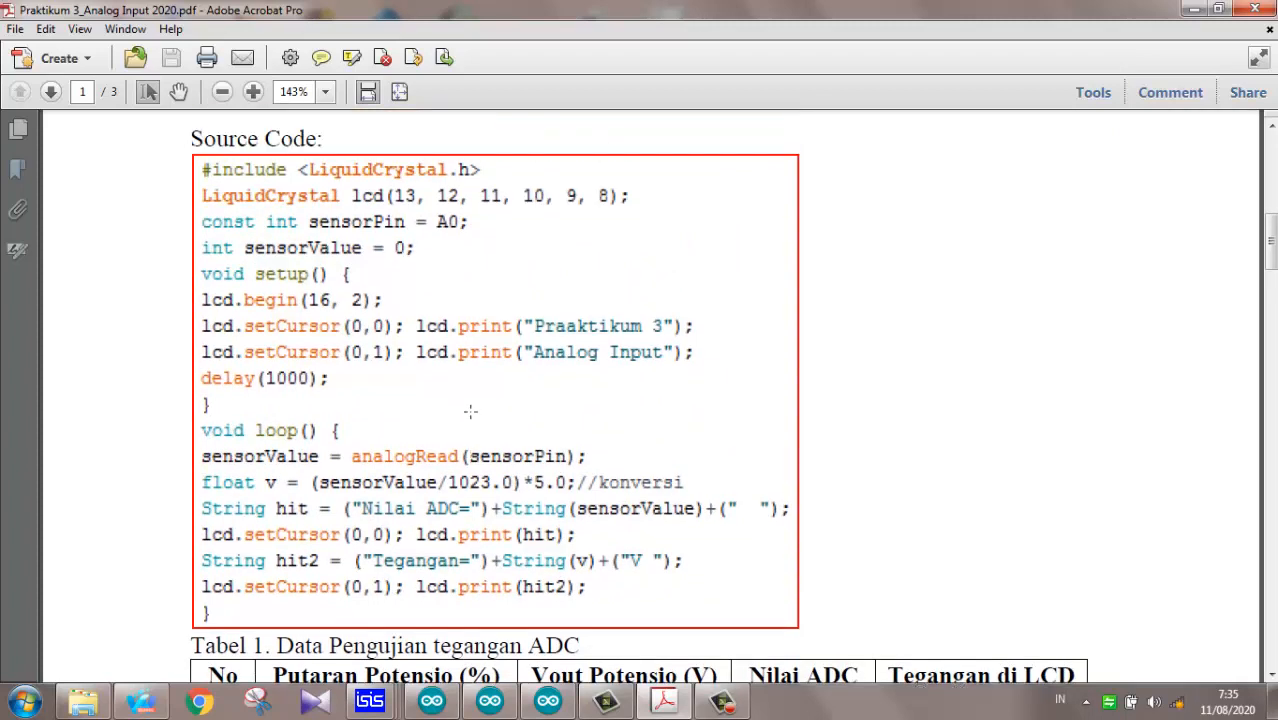
# Step: Examine the simple ADC circuit, source code and Table 1 in the practicum PDF, and open the Praktikum 3.0 schematic in ISIS
pyautogui.scroll(-6, 470, 411)
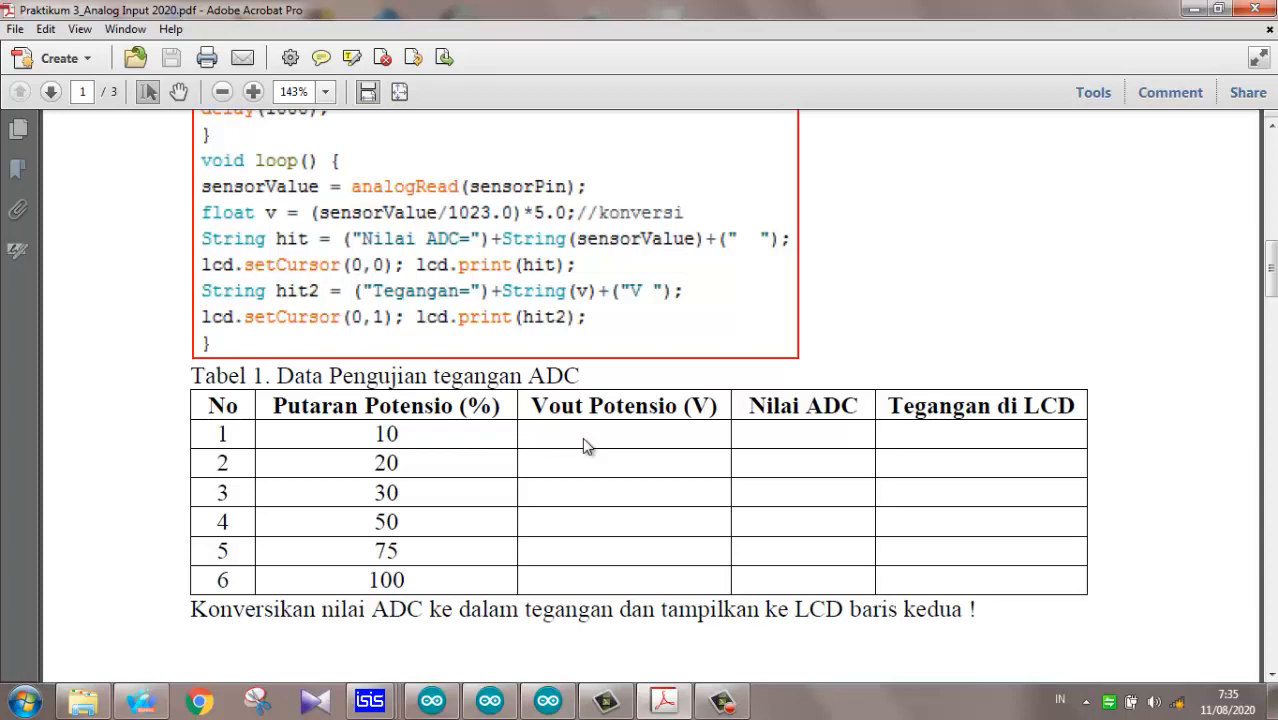
pyautogui.scroll(10, 603, 455)
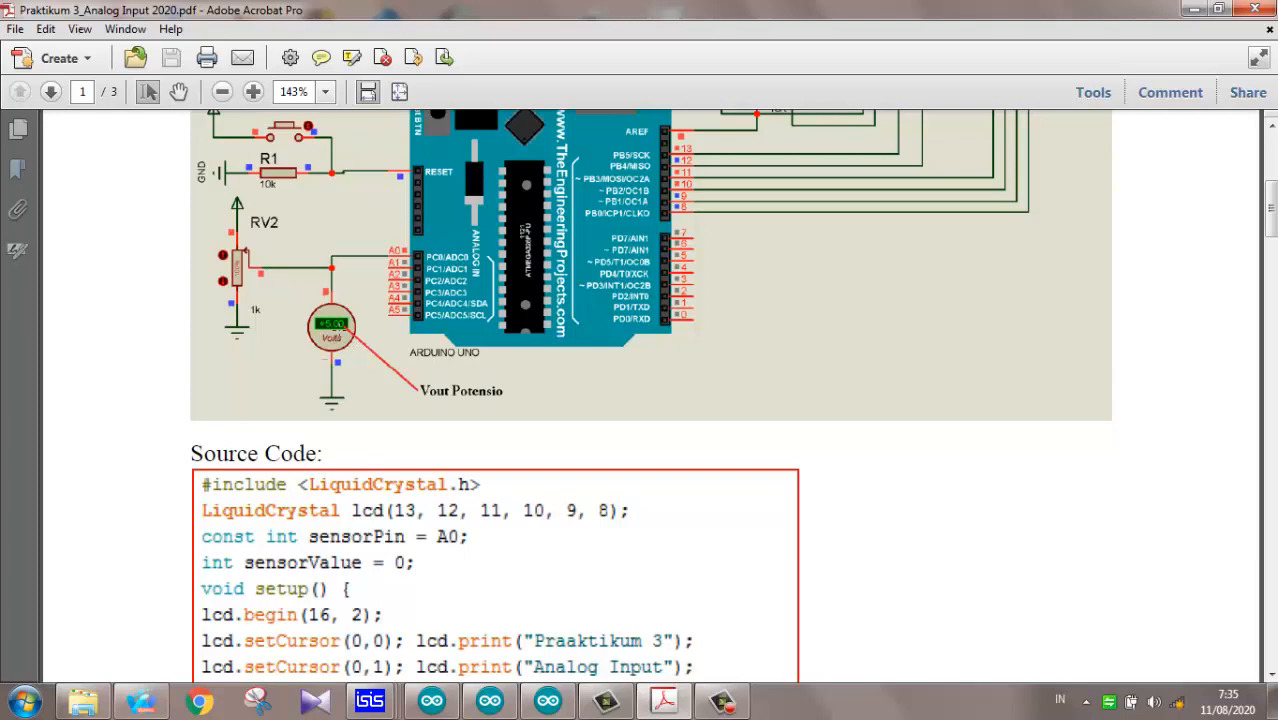
pyautogui.scroll(-11, 422, 416)
pyautogui.scroll(1, 505, 466)
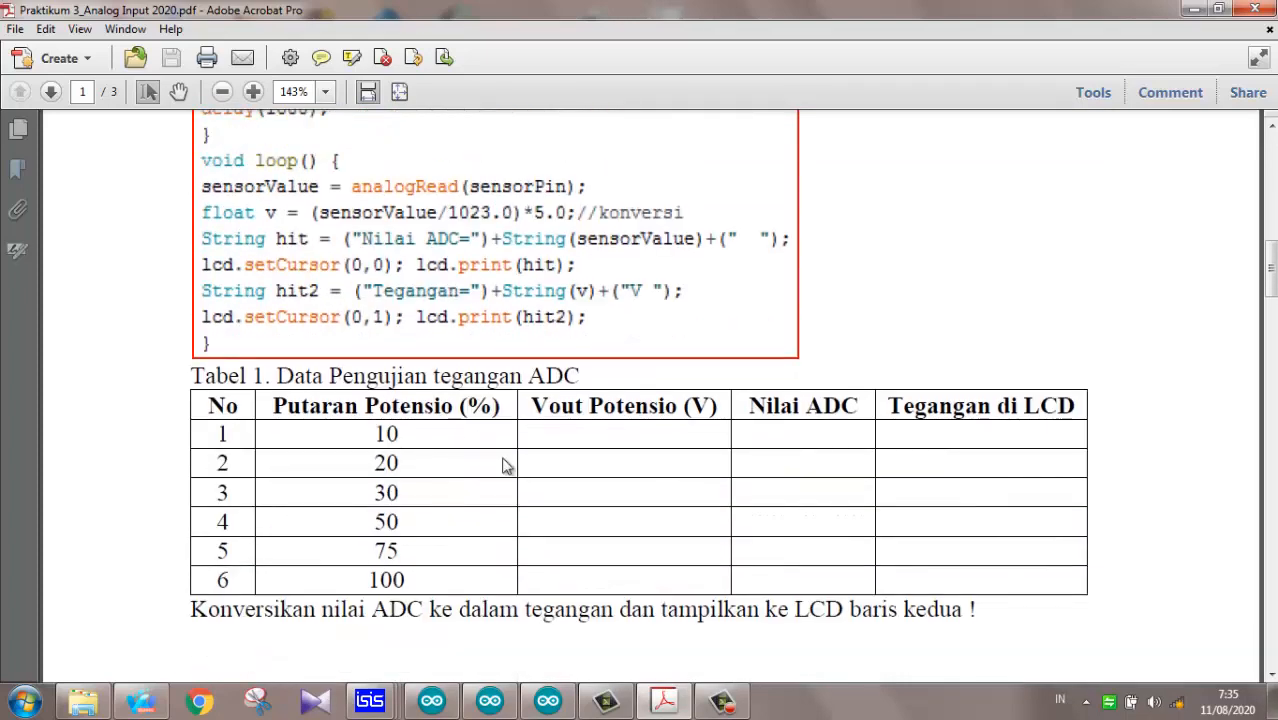
pyautogui.scroll(9, 505, 466)
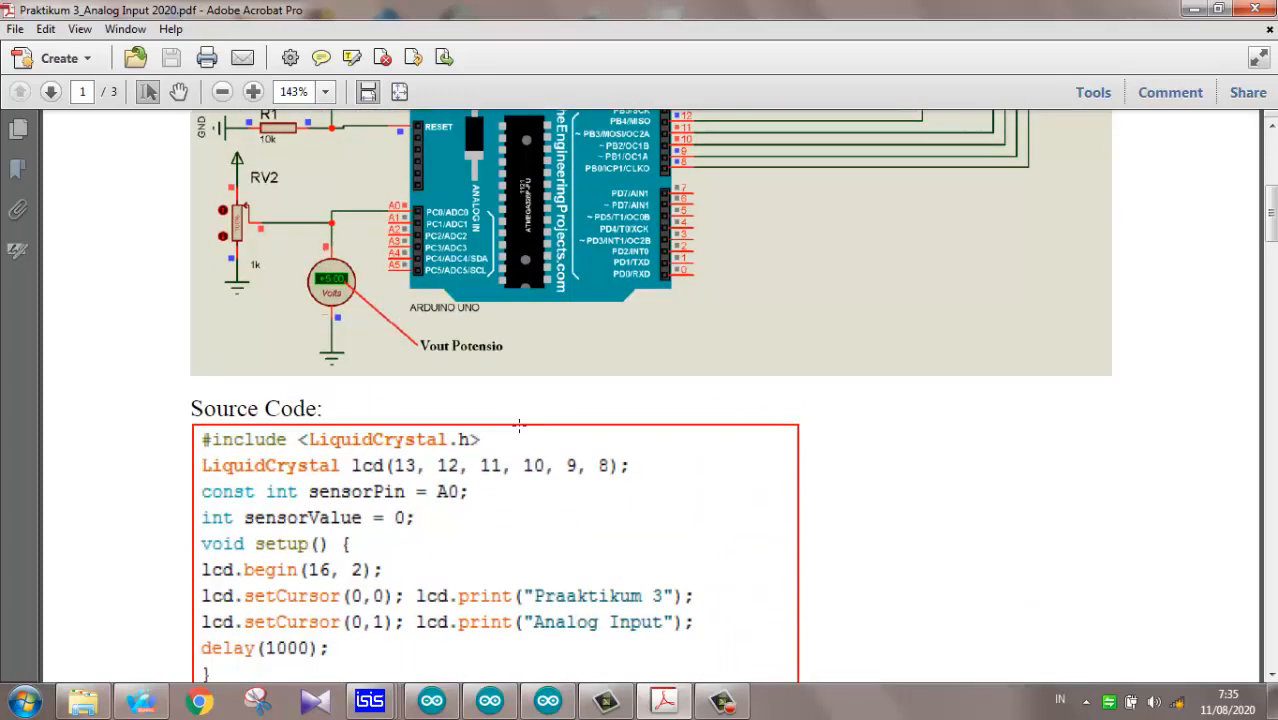
pyautogui.scroll(-12, 364, 250)
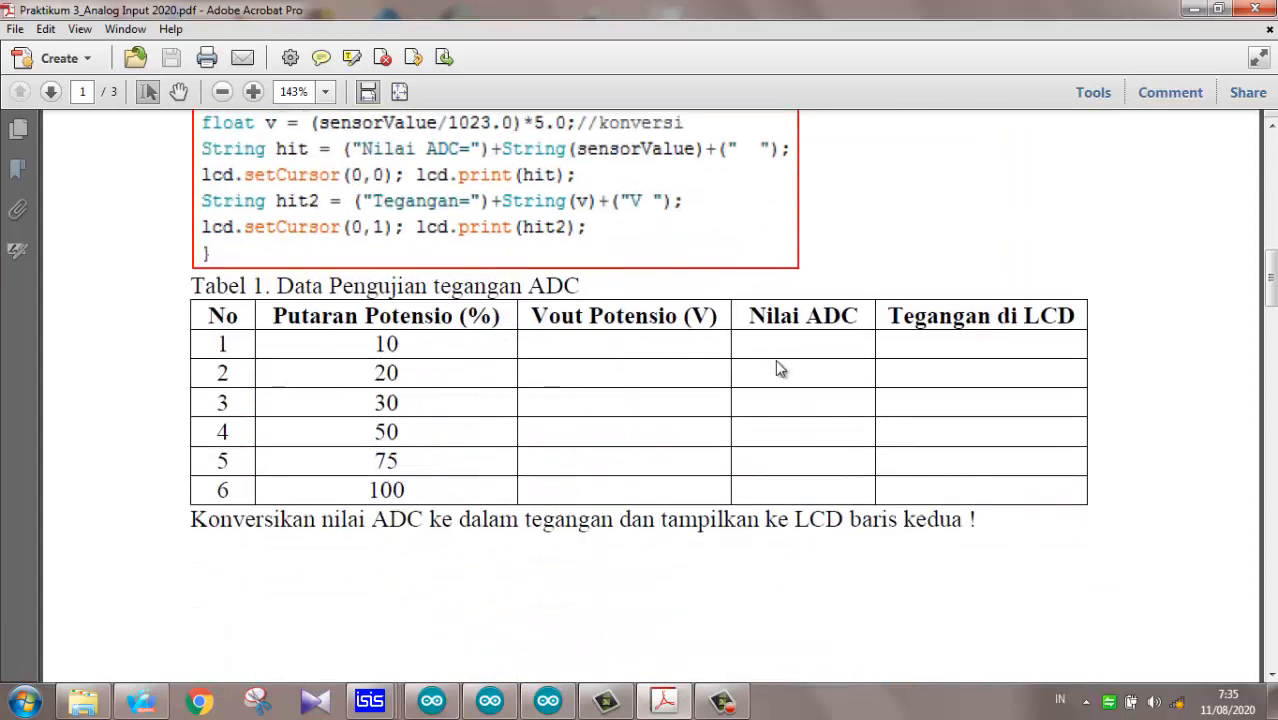
pyautogui.scroll(2, 779, 358)
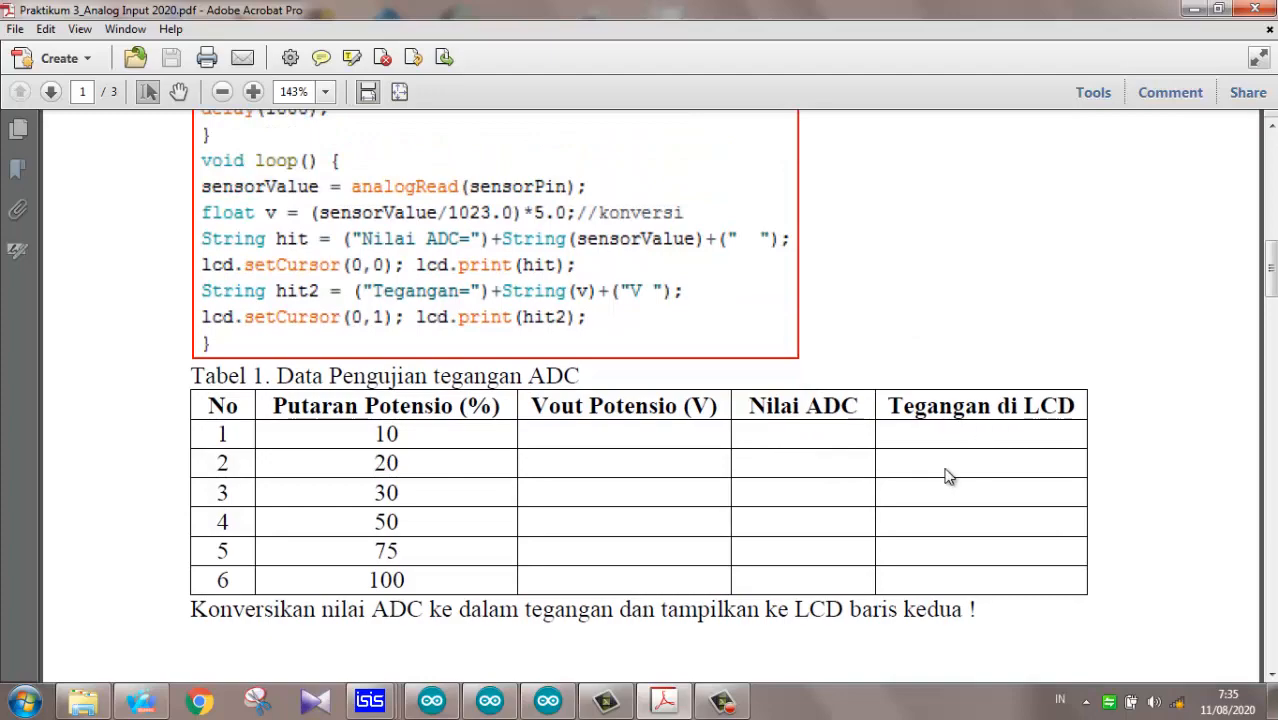
pyautogui.scroll(4, 945, 478)
pyautogui.scroll(15, 886, 495)
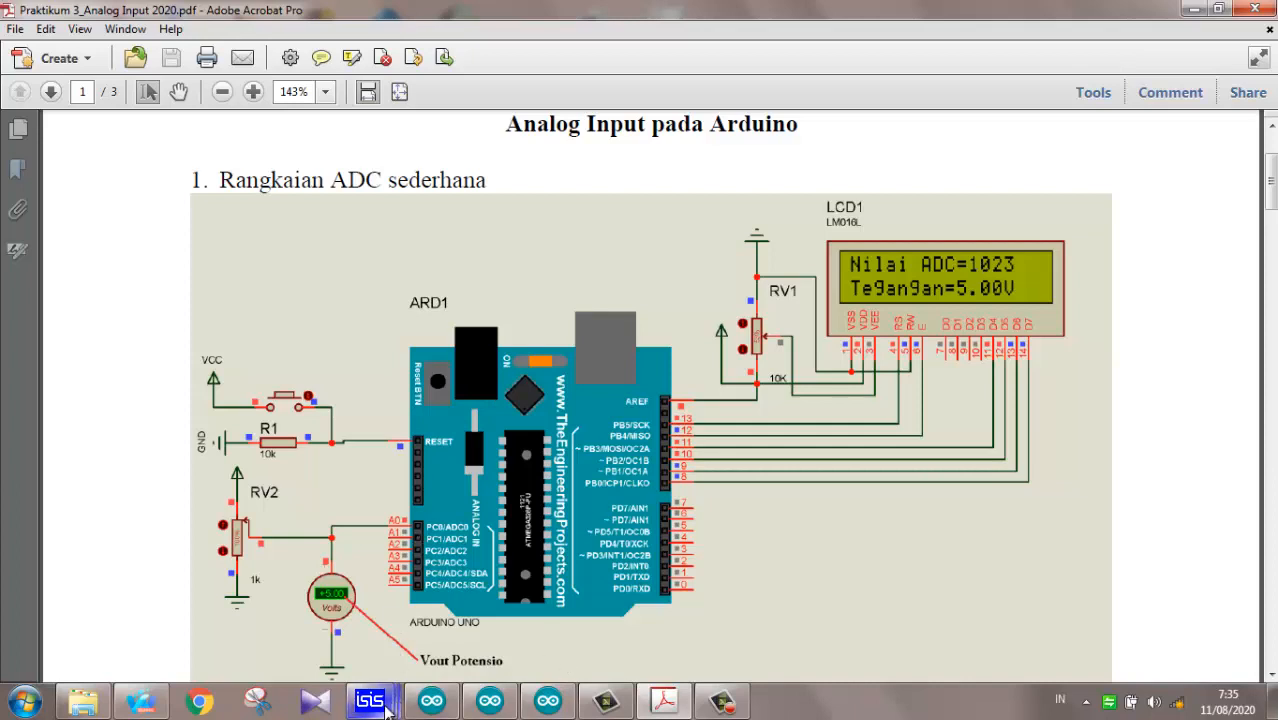
pyautogui.moveTo(387, 710)
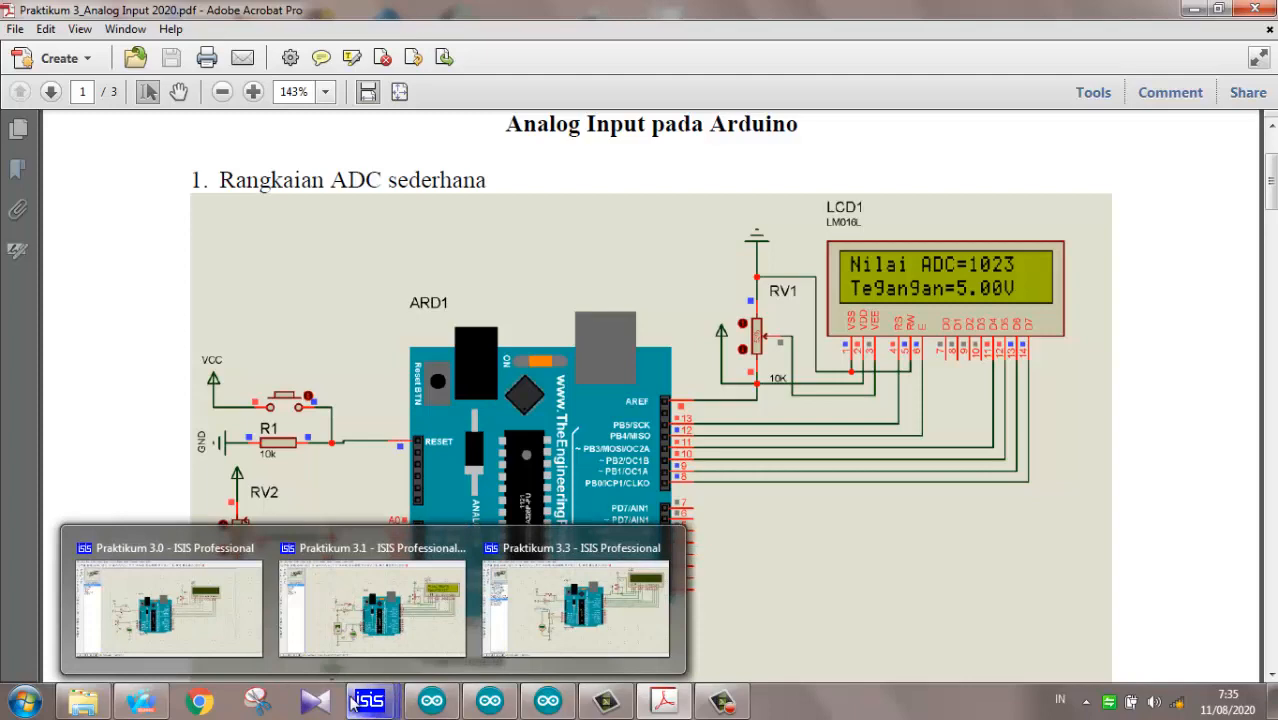
pyautogui.click(170, 605)
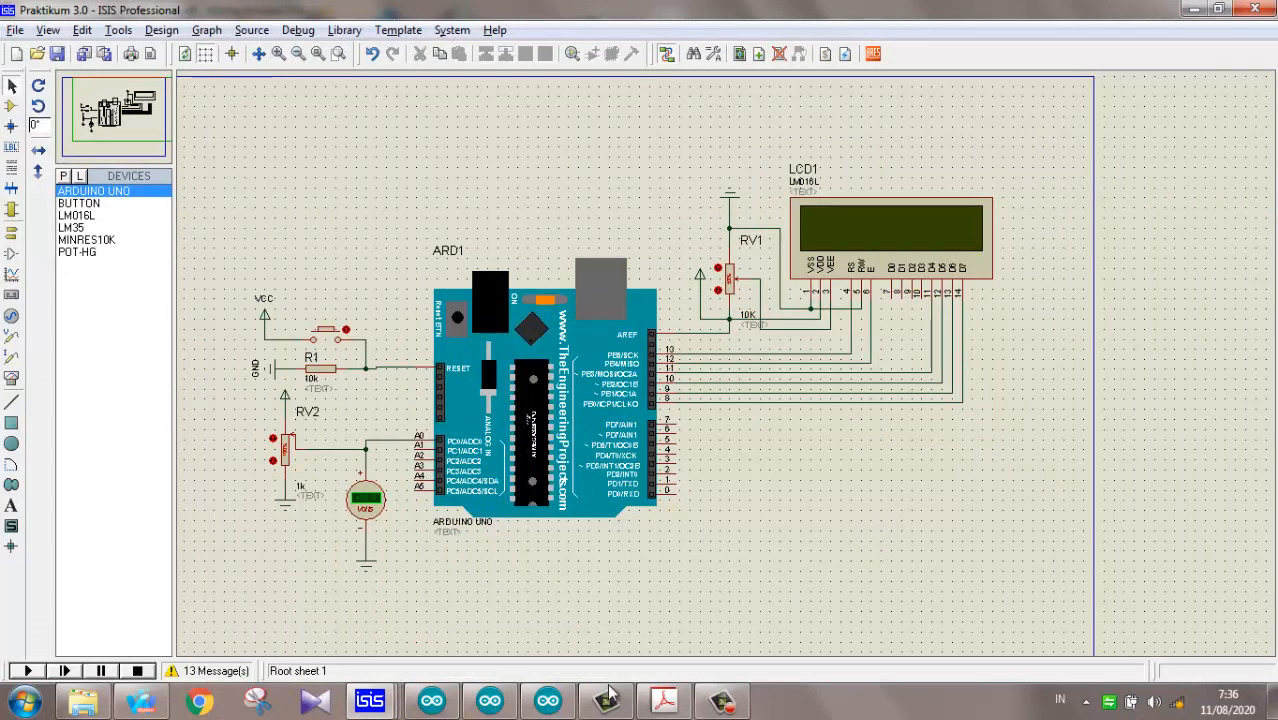
# Step: Switch to the Arduino IDE, compile the Praktikum_3.0 sketch and copy the path of the compiled Praktikum_3.0.ino.hex file
pyautogui.click(431, 700)
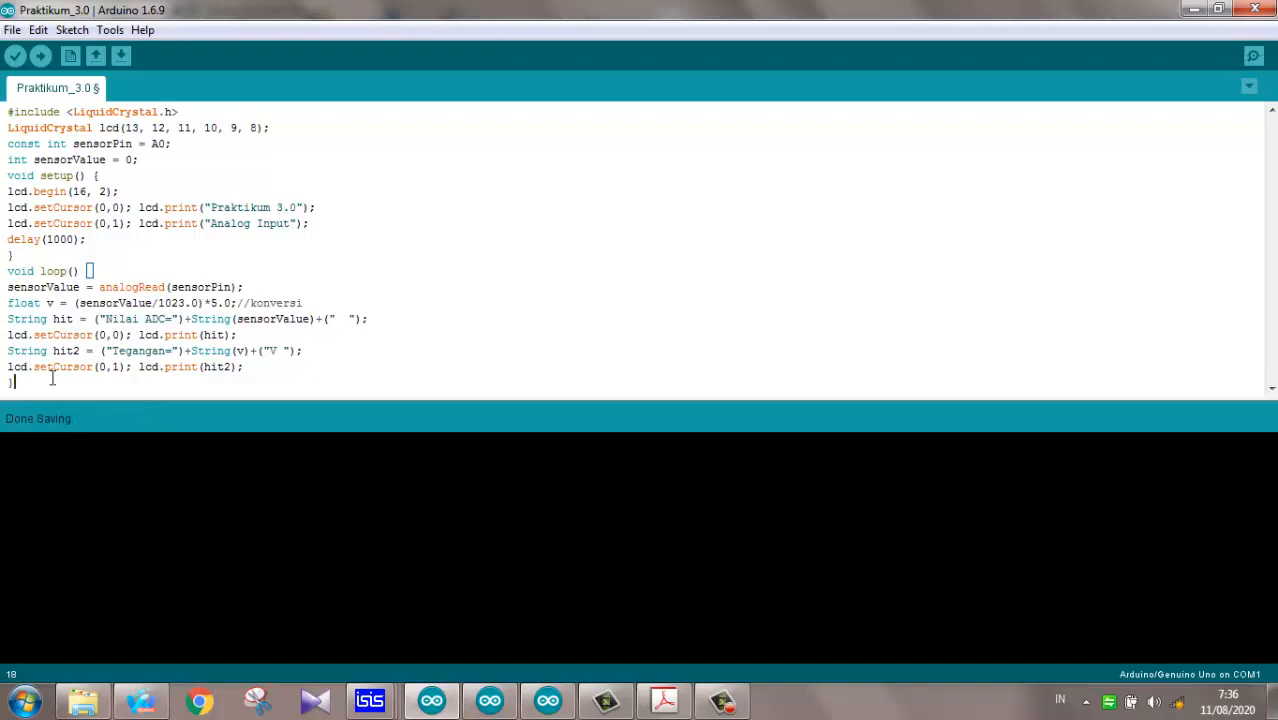
pyautogui.click(15, 57)
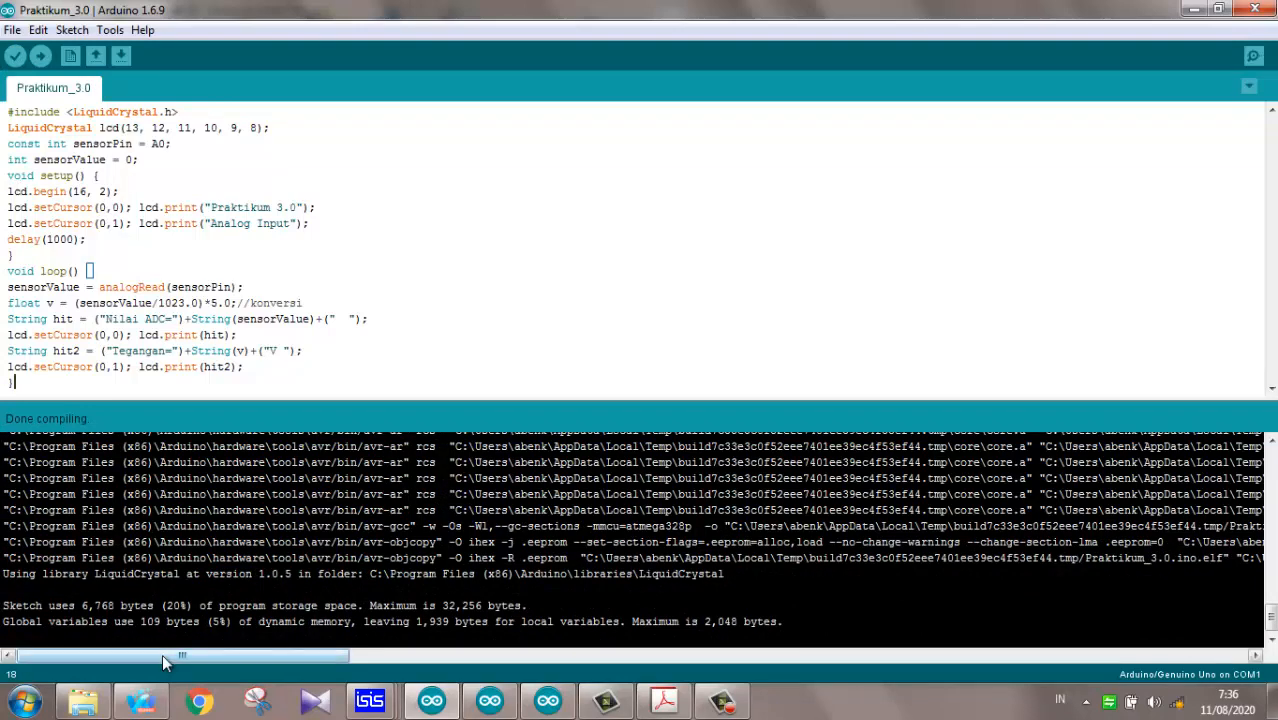
pyautogui.moveTo(163, 656); pyautogui.dragTo(382, 650)
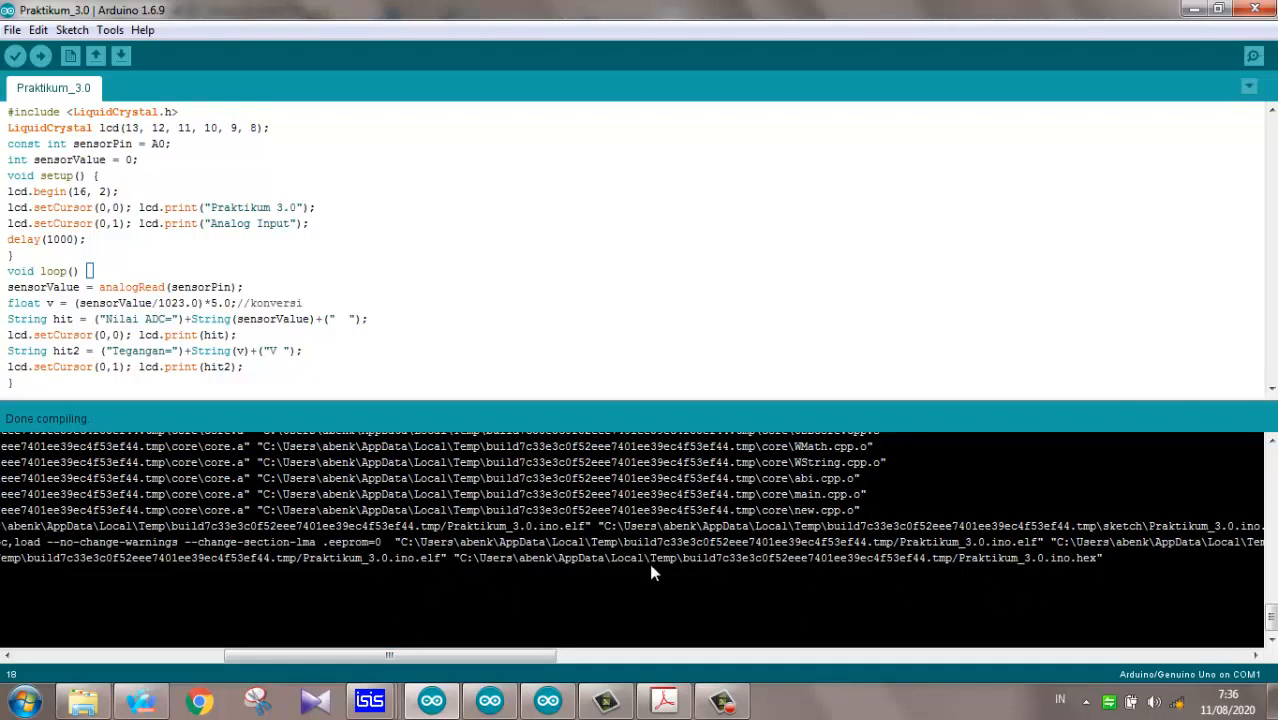
pyautogui.moveTo(461, 559); pyautogui.dragTo(1096, 558)
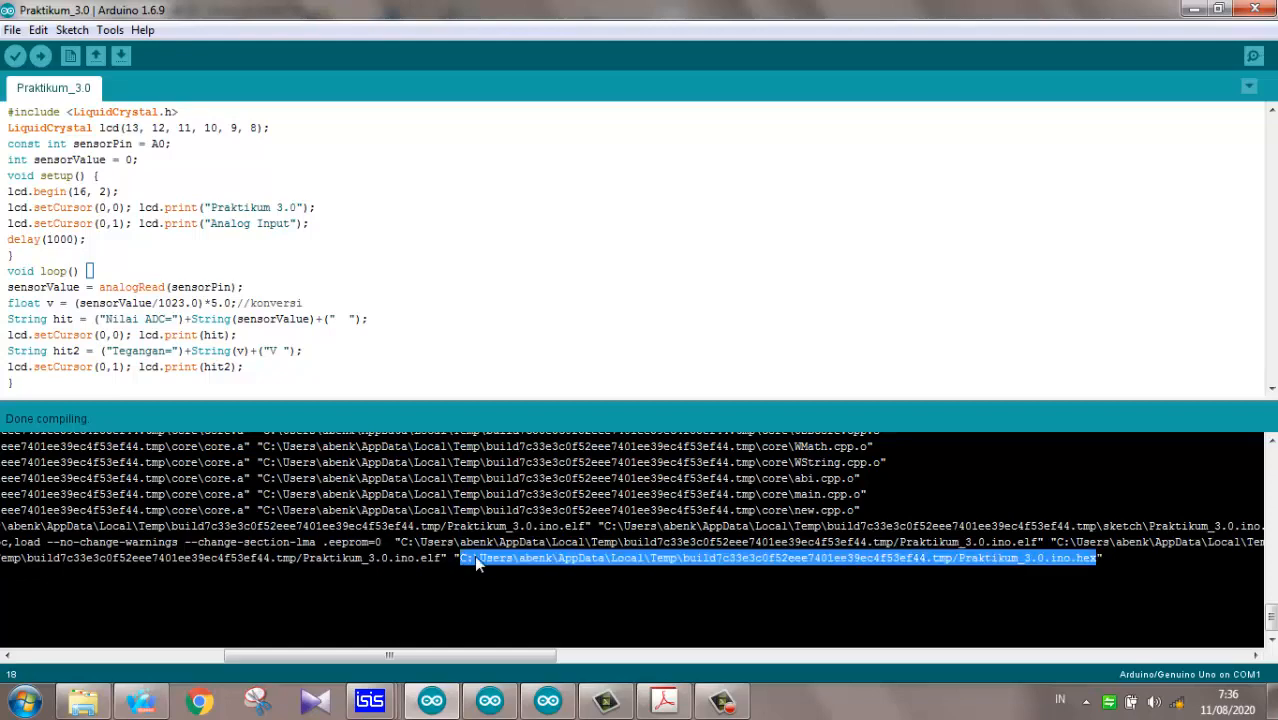
# Step: In the Praktikum 3.0 schematic in ISIS, replace the Arduino Uno's program file with the copied Praktikum_3.0.ino.hex path
pyautogui.moveTo(369, 700)
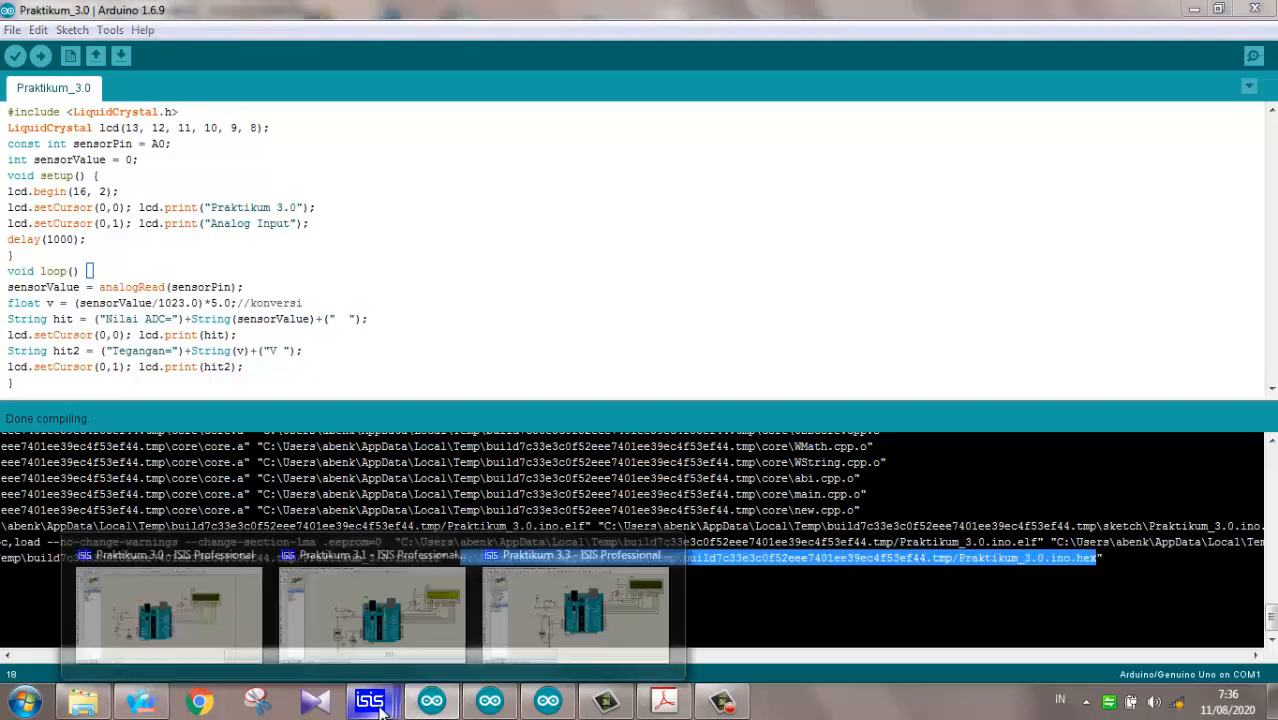
pyautogui.click(198, 602)
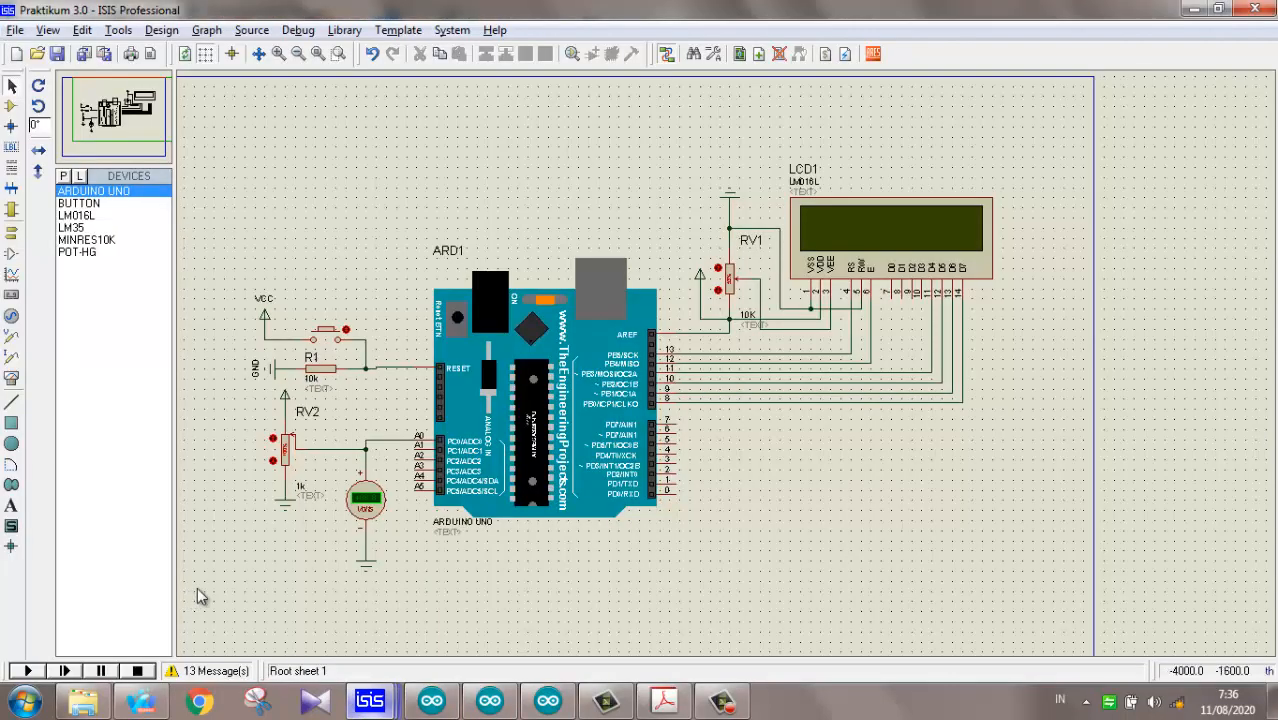
pyautogui.click(522, 388)
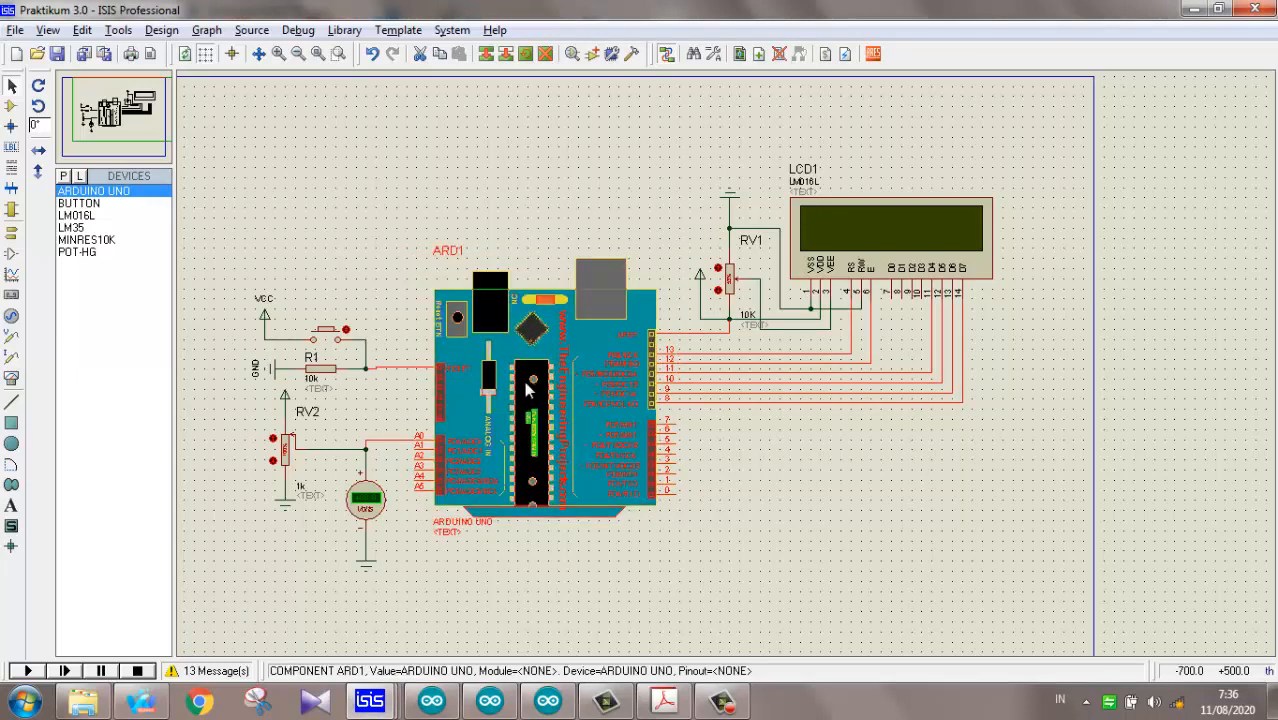
pyautogui.click(522, 388)
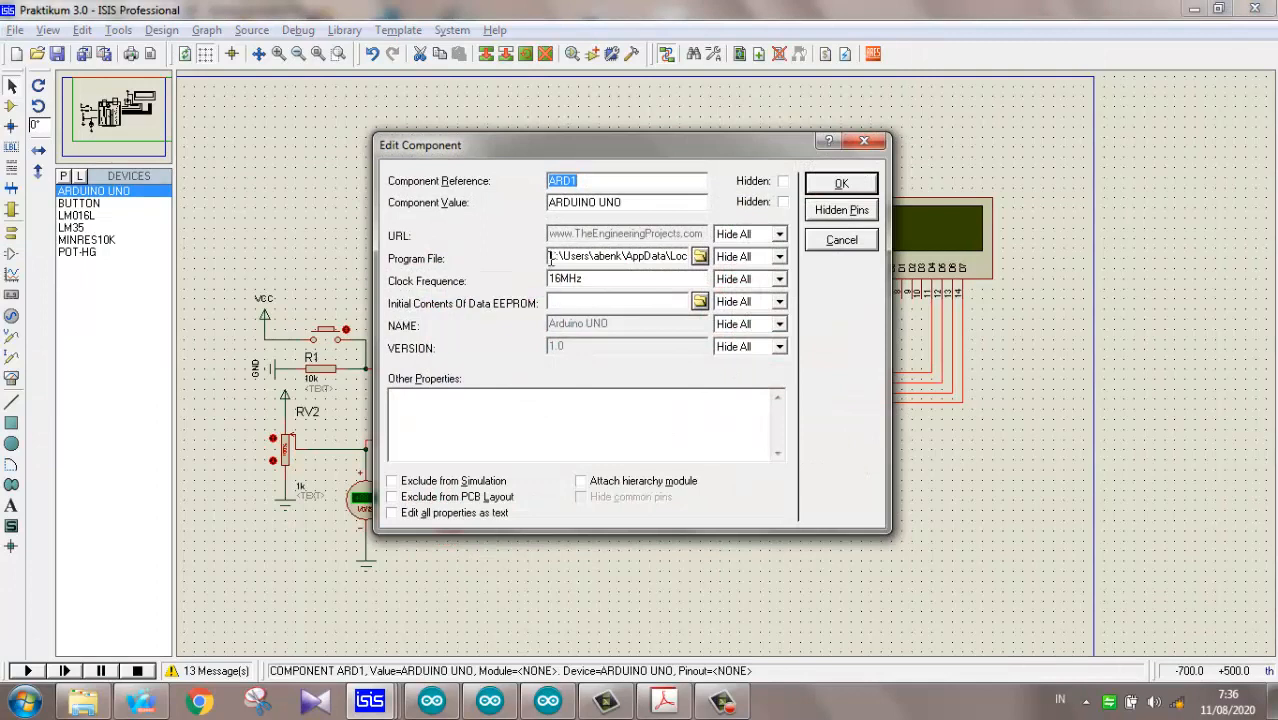
pyautogui.moveTo(549, 258); pyautogui.dragTo(764, 260)
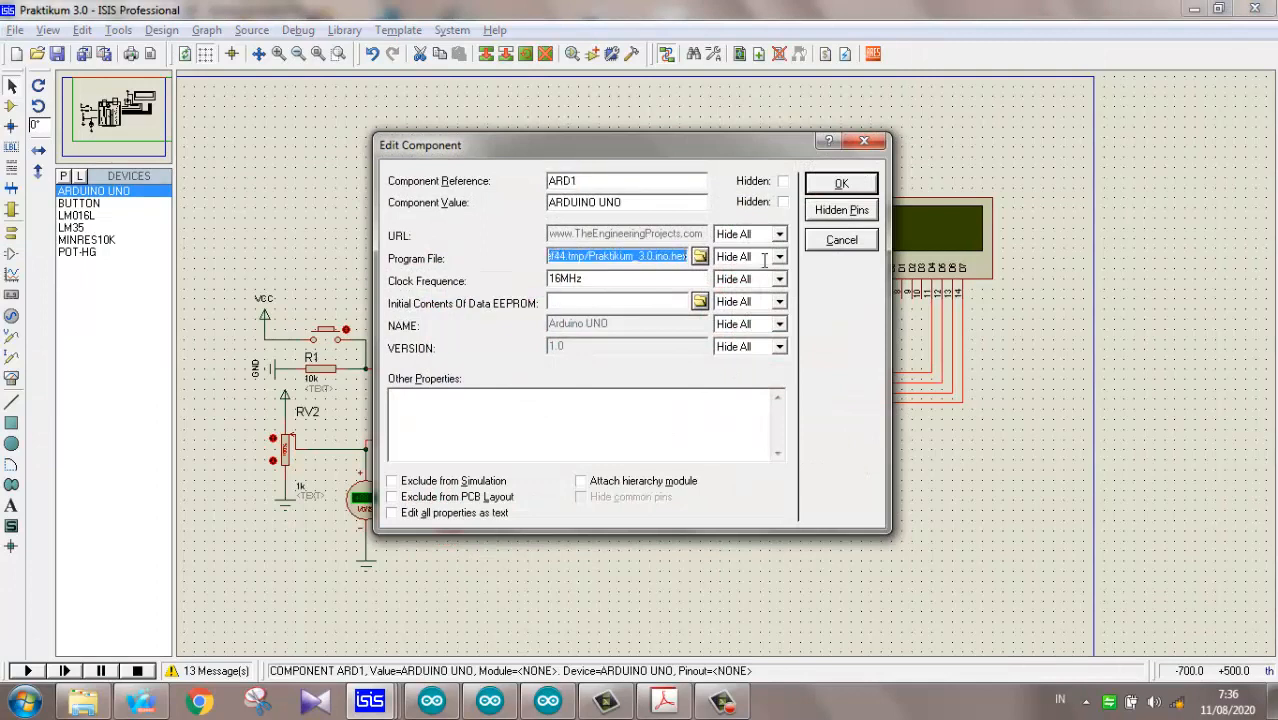
pyautogui.hotkey('ctrl', 'x')
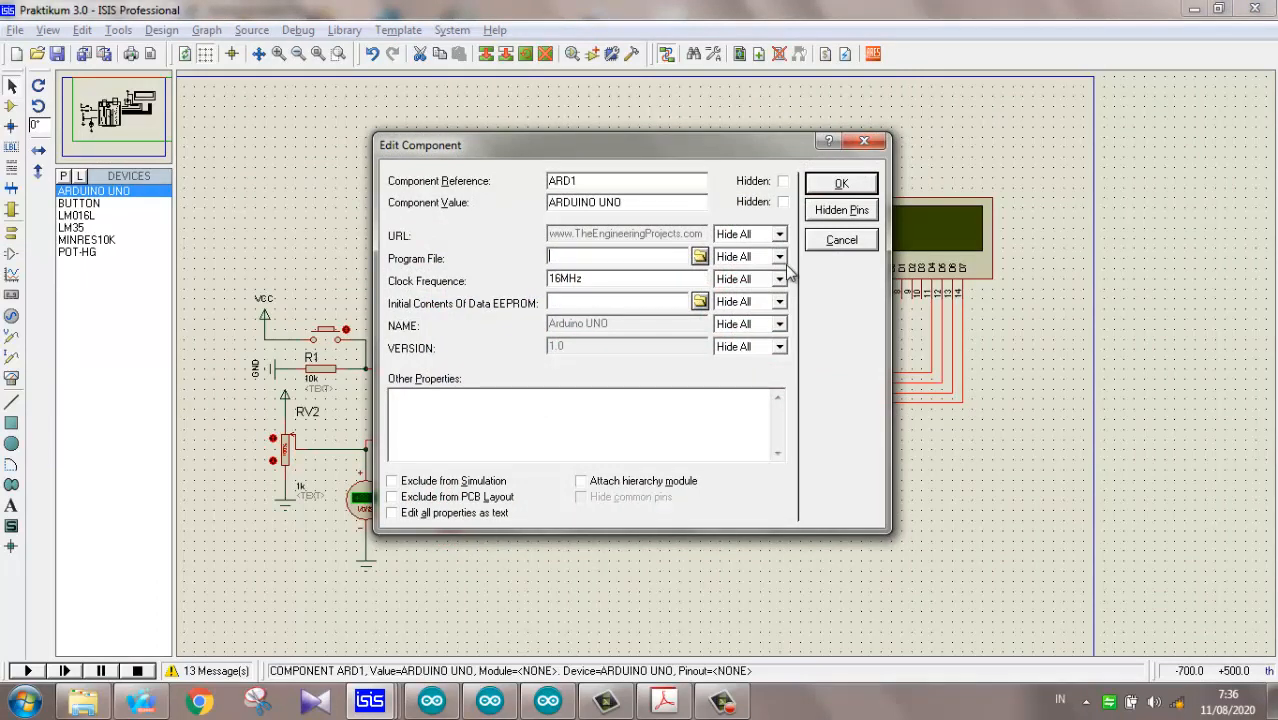
pyautogui.hotkey('ctrl', 'v')
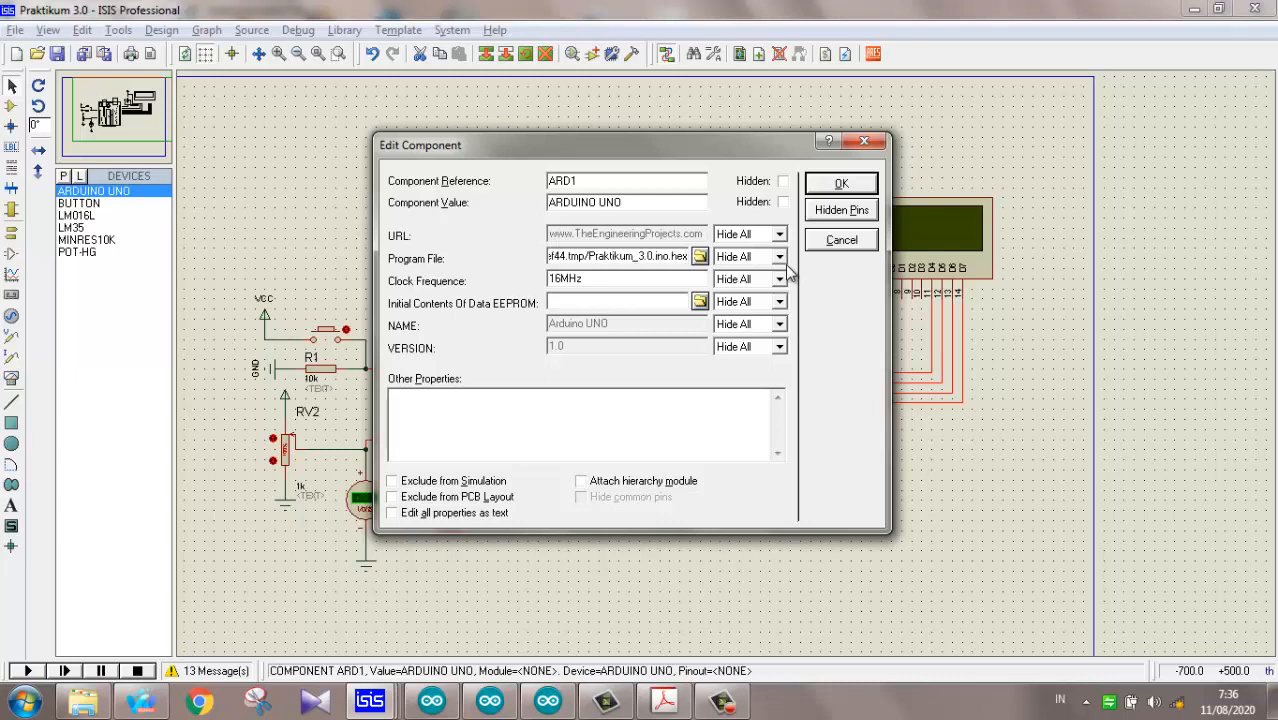
pyautogui.click(838, 185)
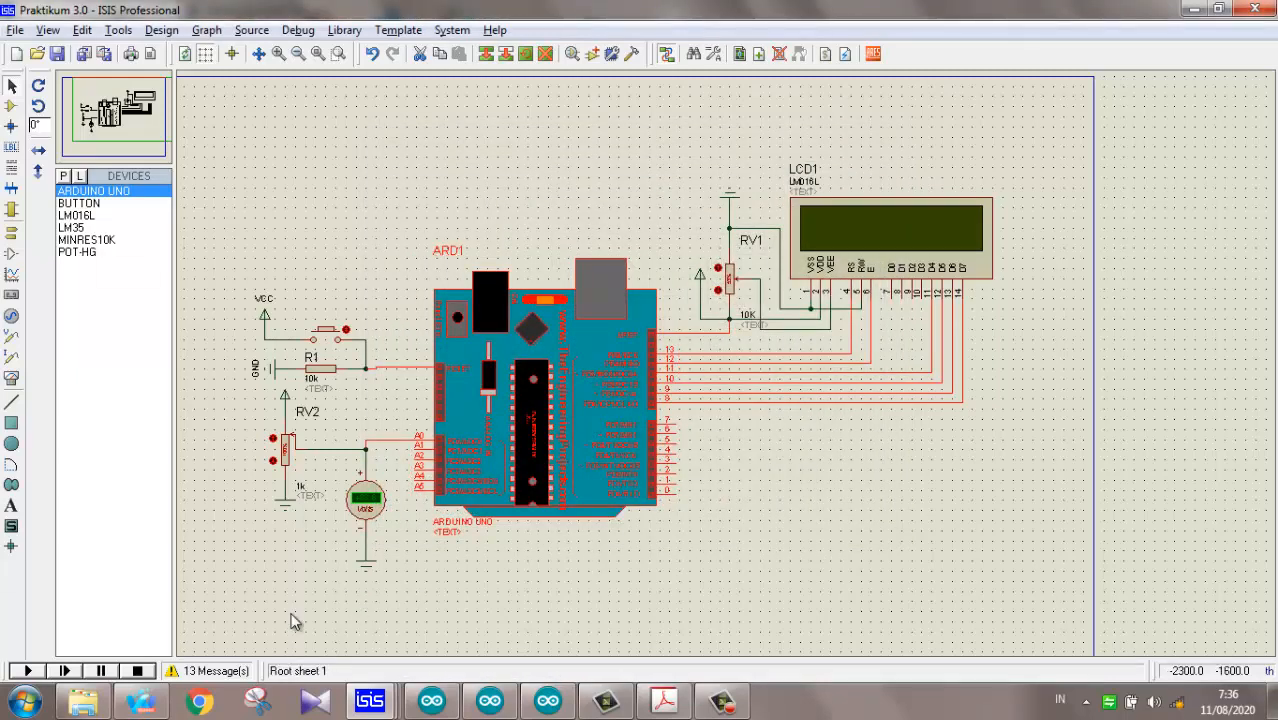
# Step: Run the Praktikum 3.0 simulation and examine potentiometer RV2, its voltmeter and the LCD output
pyautogui.click(34, 672)
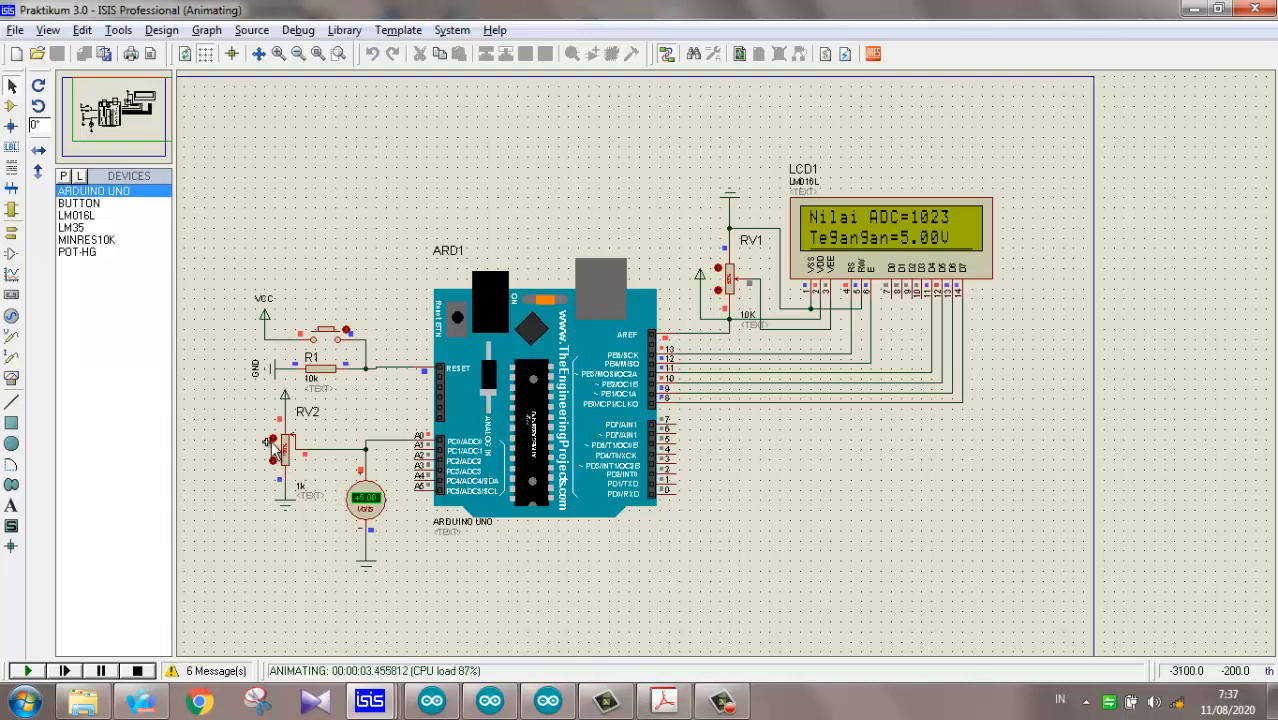
pyautogui.scroll(1, 309, 465)
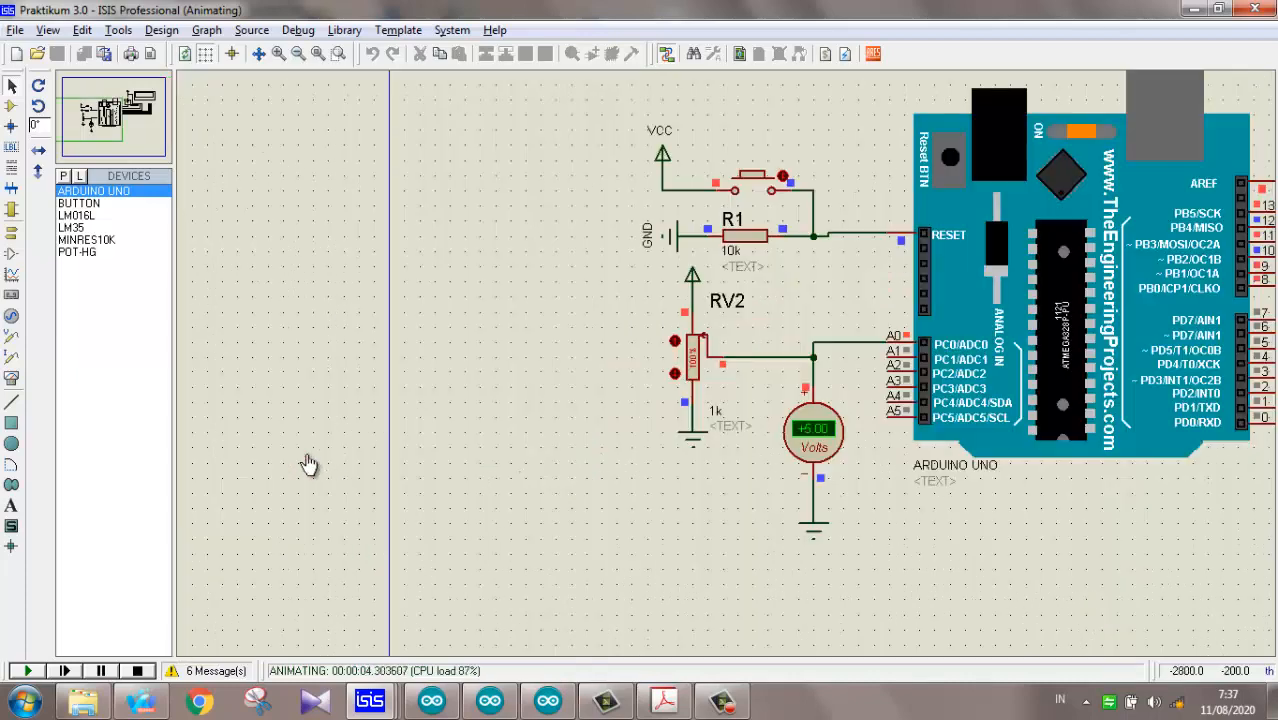
pyautogui.click(106, 111)
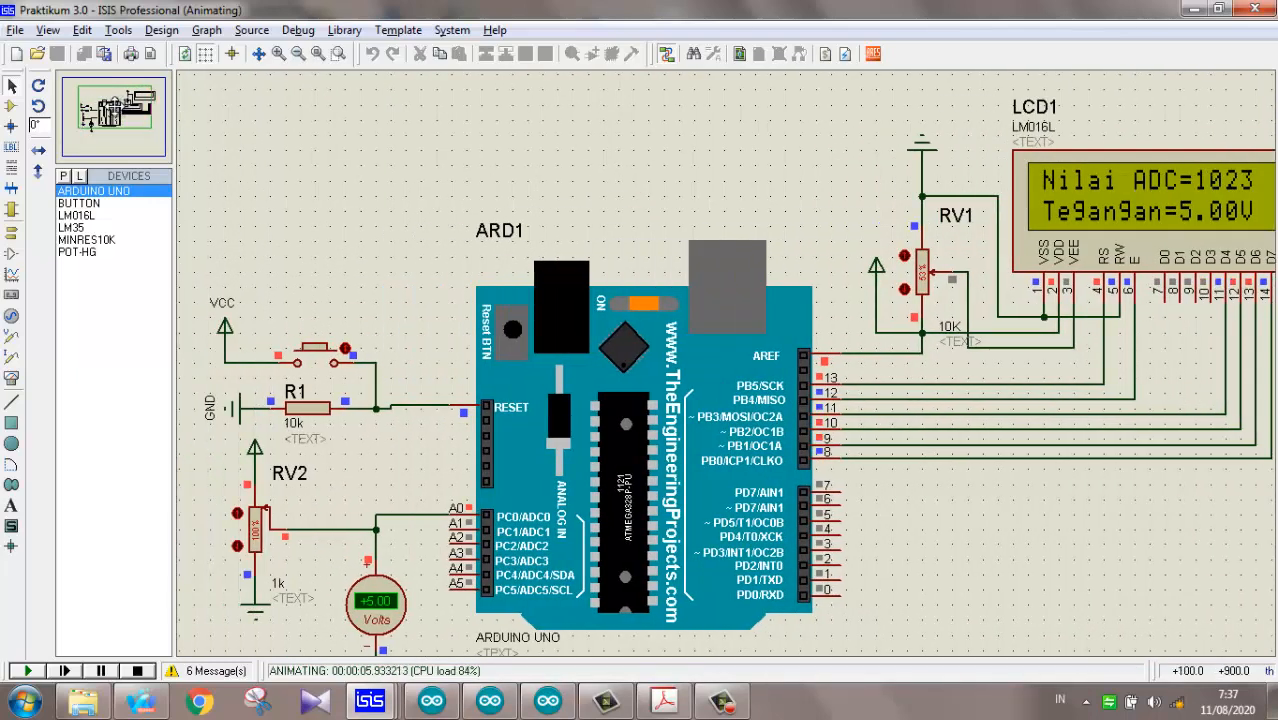
pyautogui.click(115, 110)
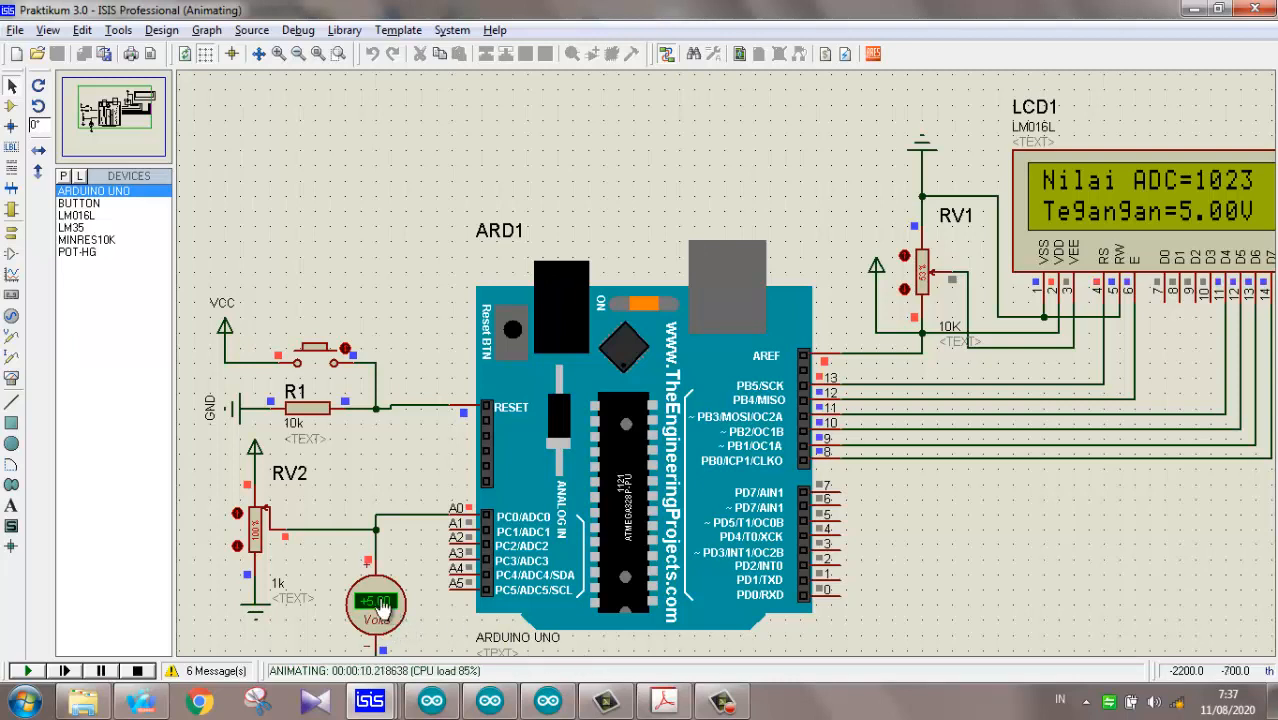
# Step: Compare the columns of Table 1 in the practicum PDF with the voltmeter and LCD in the running Praktikum 3.0 simulation
pyautogui.click(664, 700)
pyautogui.scroll(-5, 470, 543)
pyautogui.scroll(-2, 470, 543)
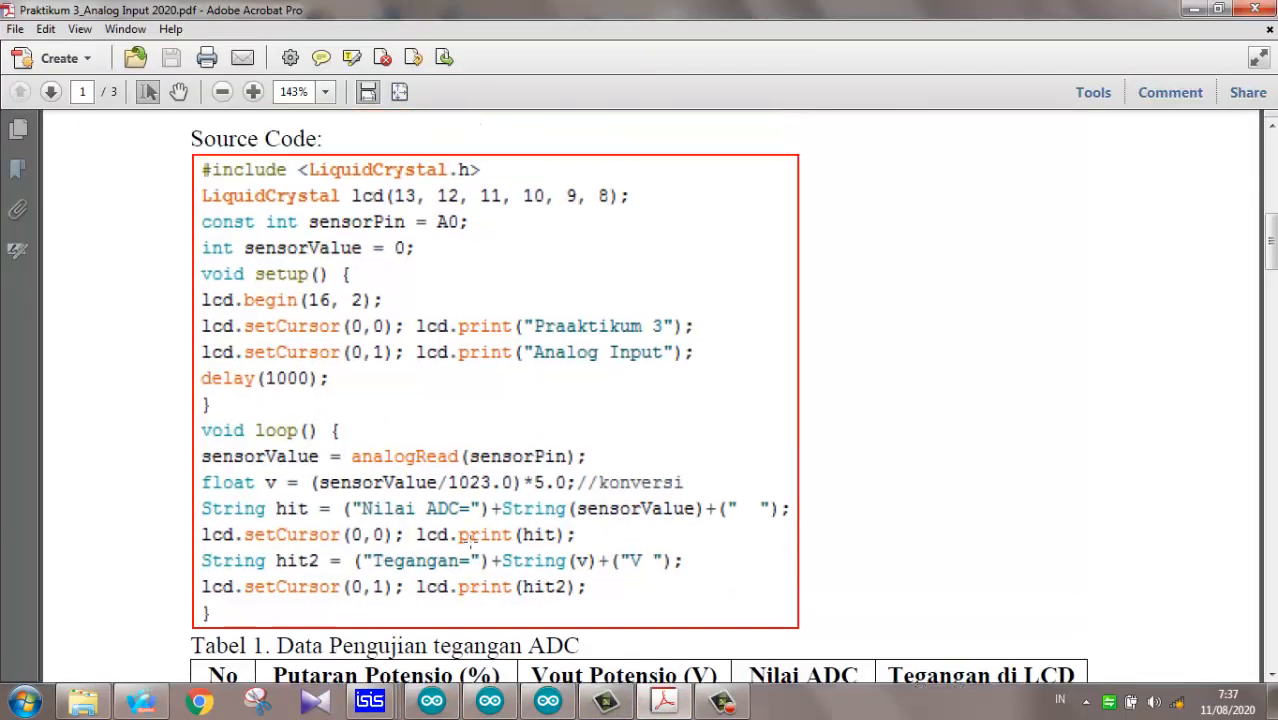
pyautogui.scroll(10, 470, 543)
pyautogui.scroll(-7, 470, 540)
pyautogui.scroll(-5, 470, 543)
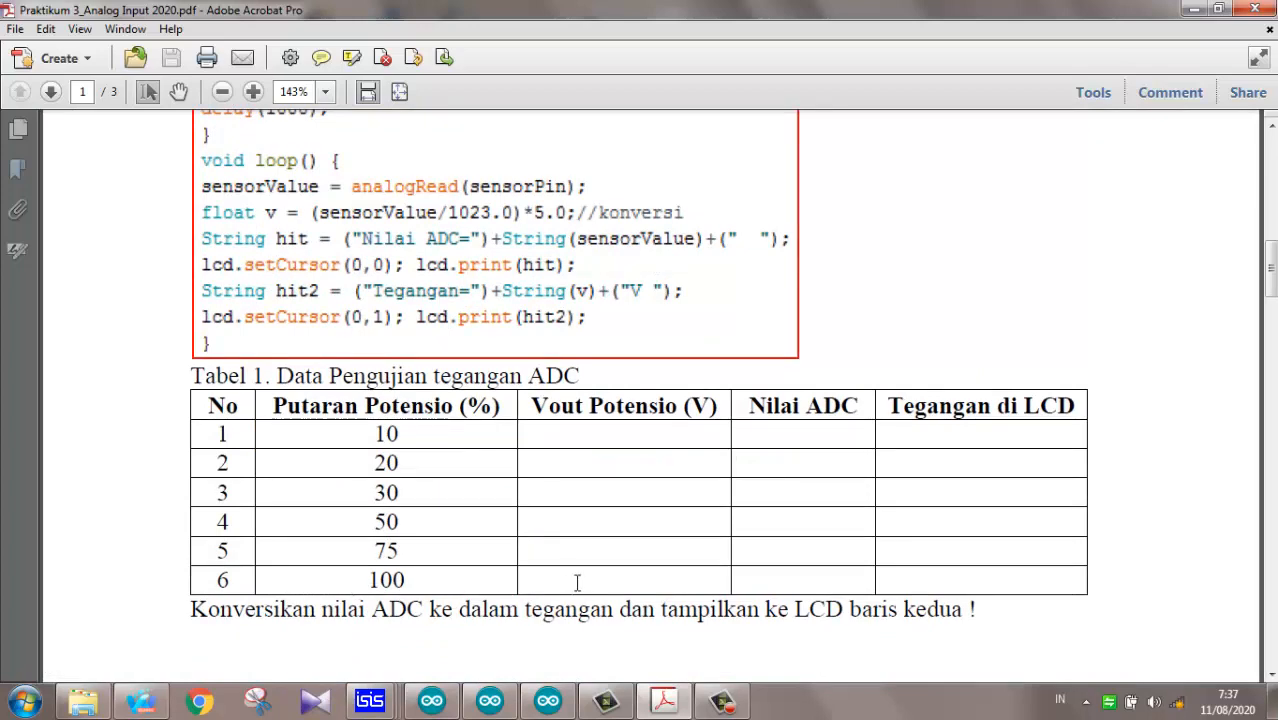
pyautogui.moveTo(370, 702)
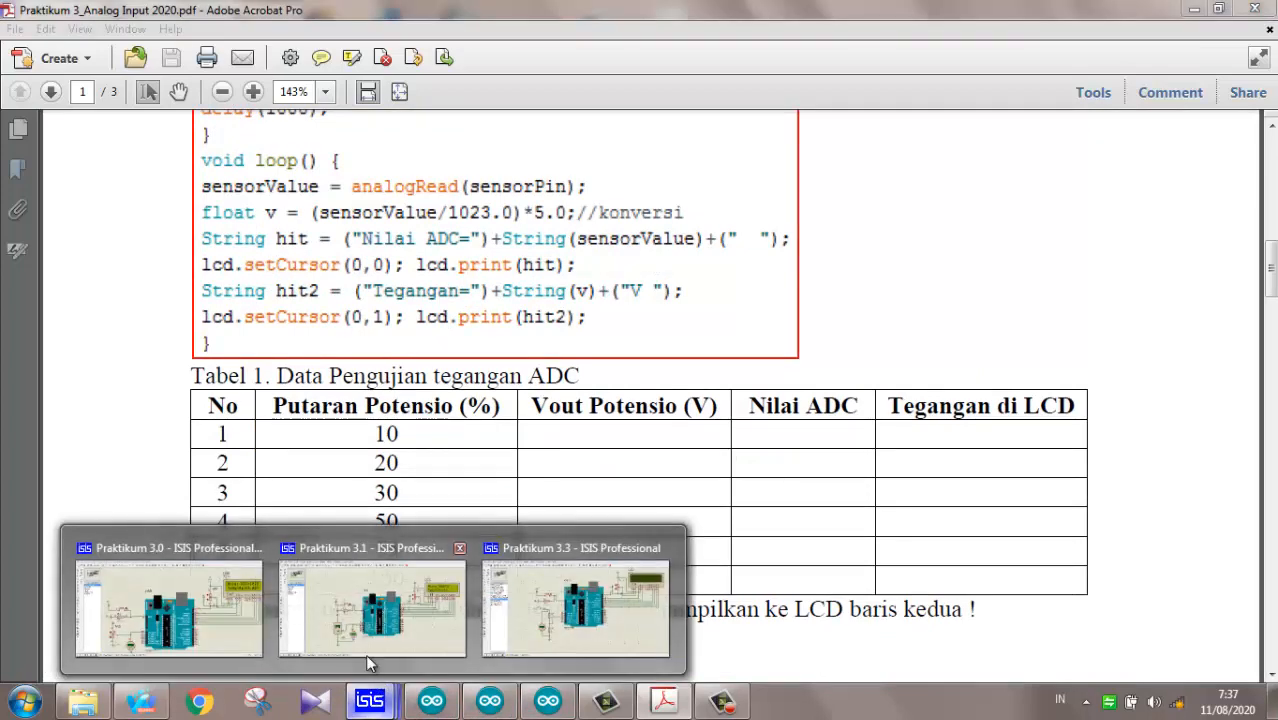
pyautogui.click(380, 600)
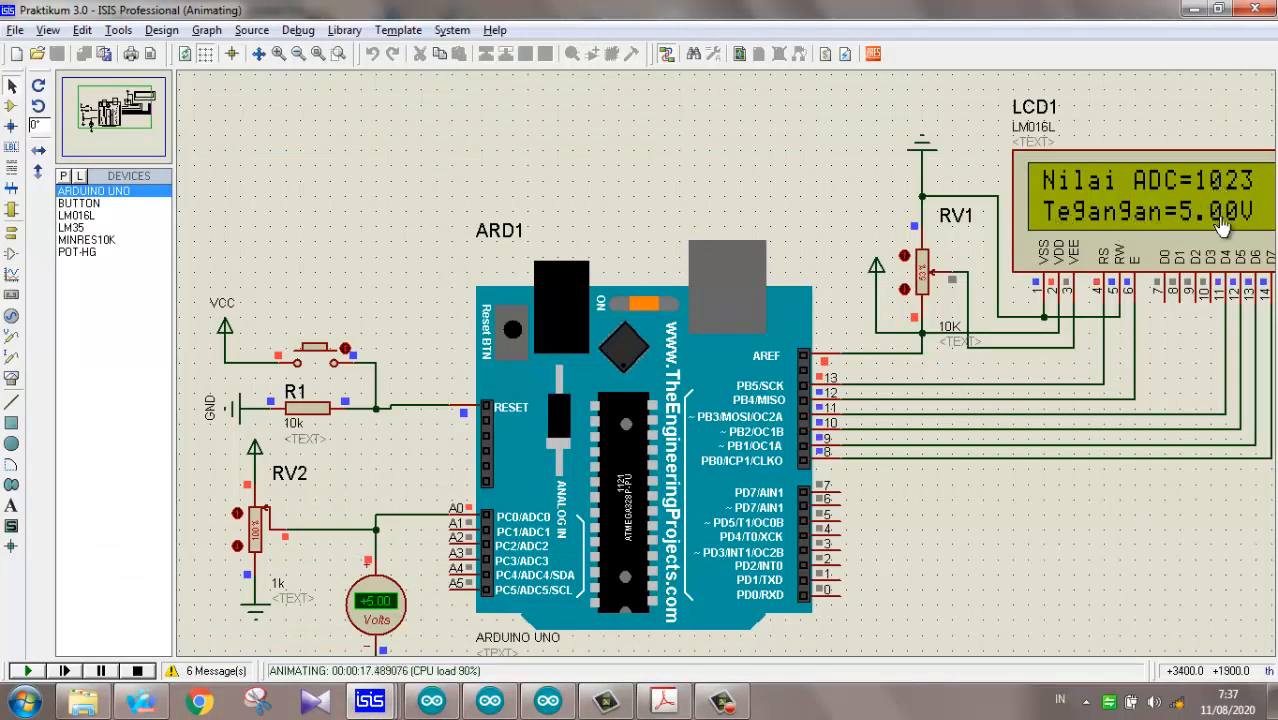
# Step: Return to the PDF, highlight "Konversikan nilai ADC" below Table 1 and go to section 2, the LM35 temperature sensor circuit
pyautogui.click(670, 702)
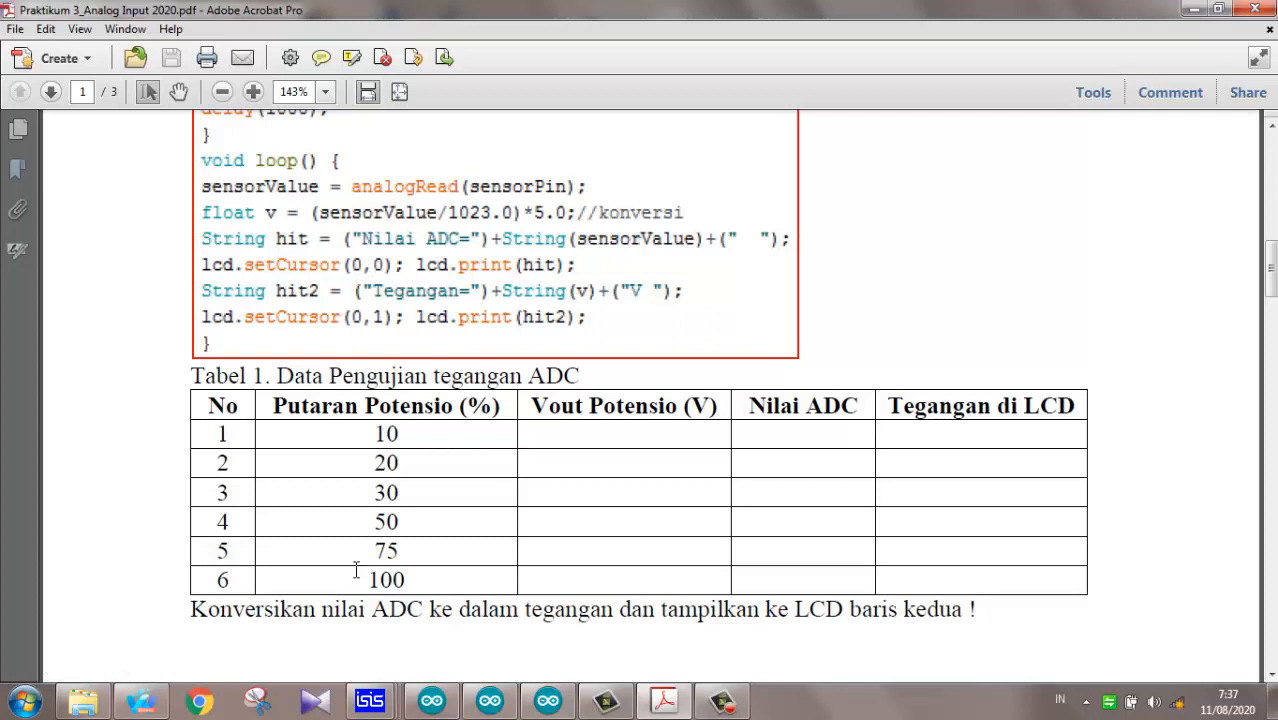
pyautogui.click(304, 614)
pyautogui.moveTo(304, 614); pyautogui.dragTo(404, 616)
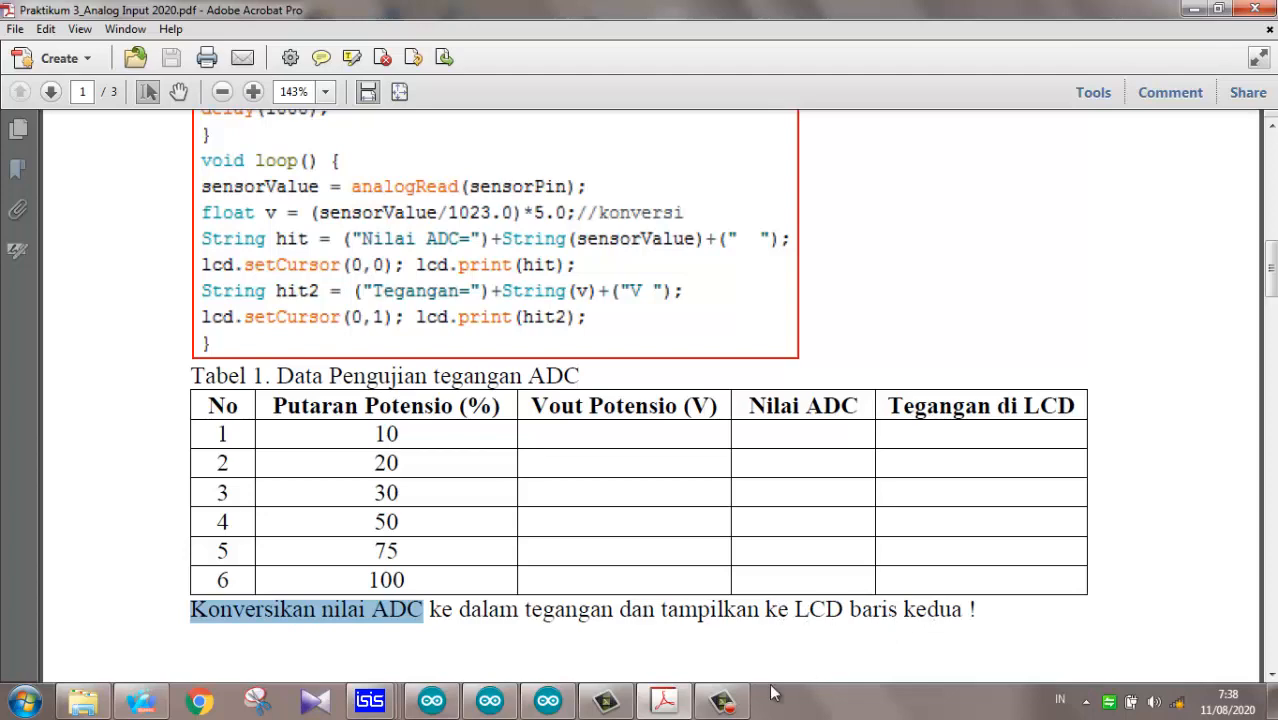
pyautogui.scroll(6, 718, 632)
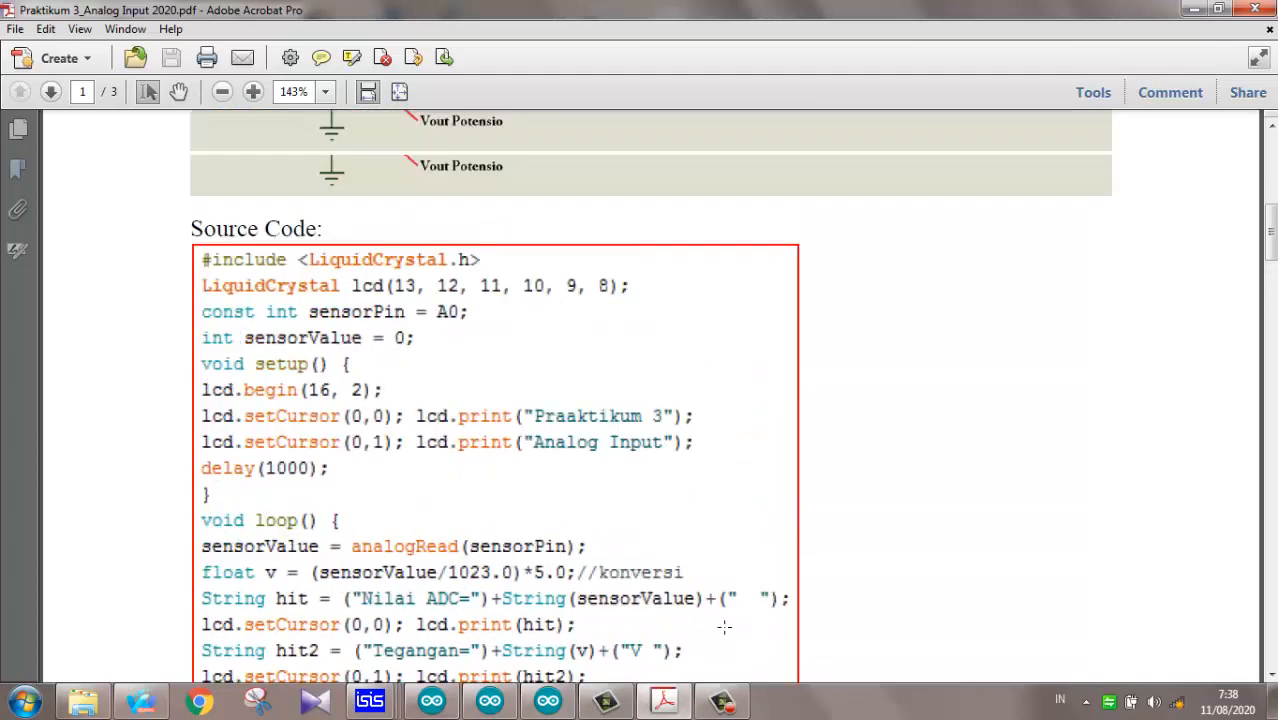
pyautogui.scroll(8, 724, 626)
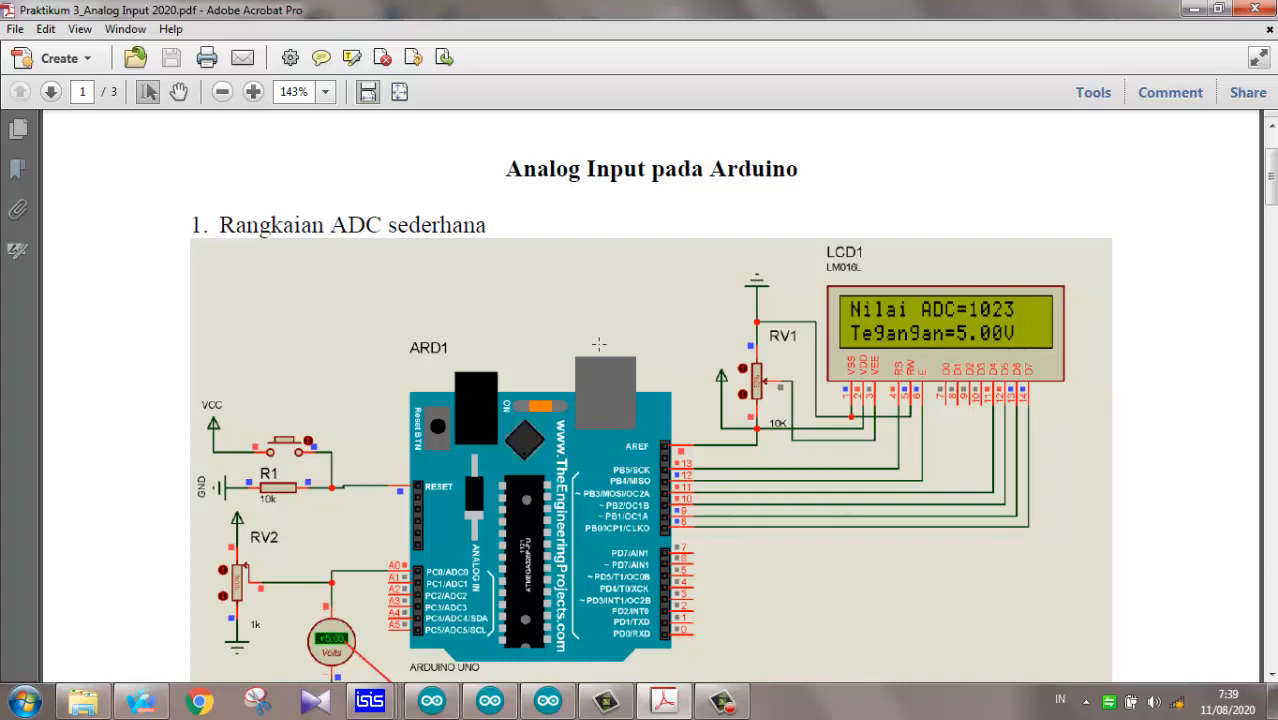
pyautogui.scroll(-10, 468, 414)
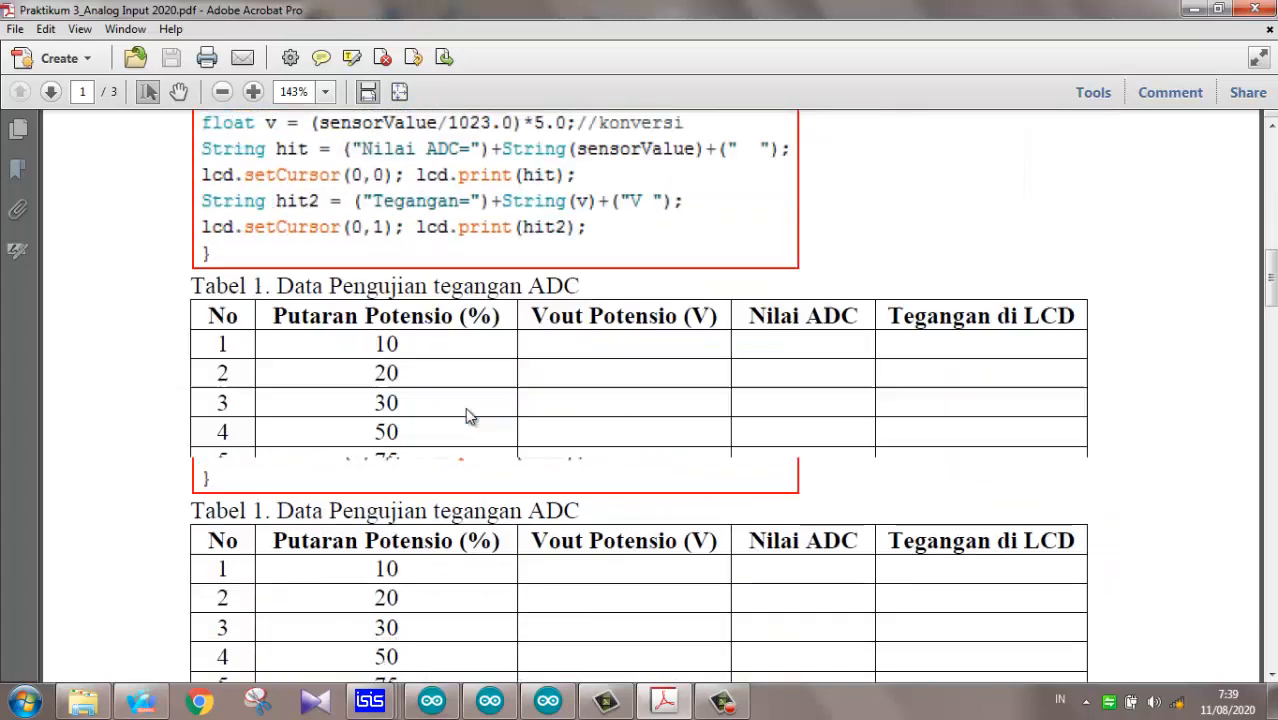
pyautogui.scroll(-10, 468, 414)
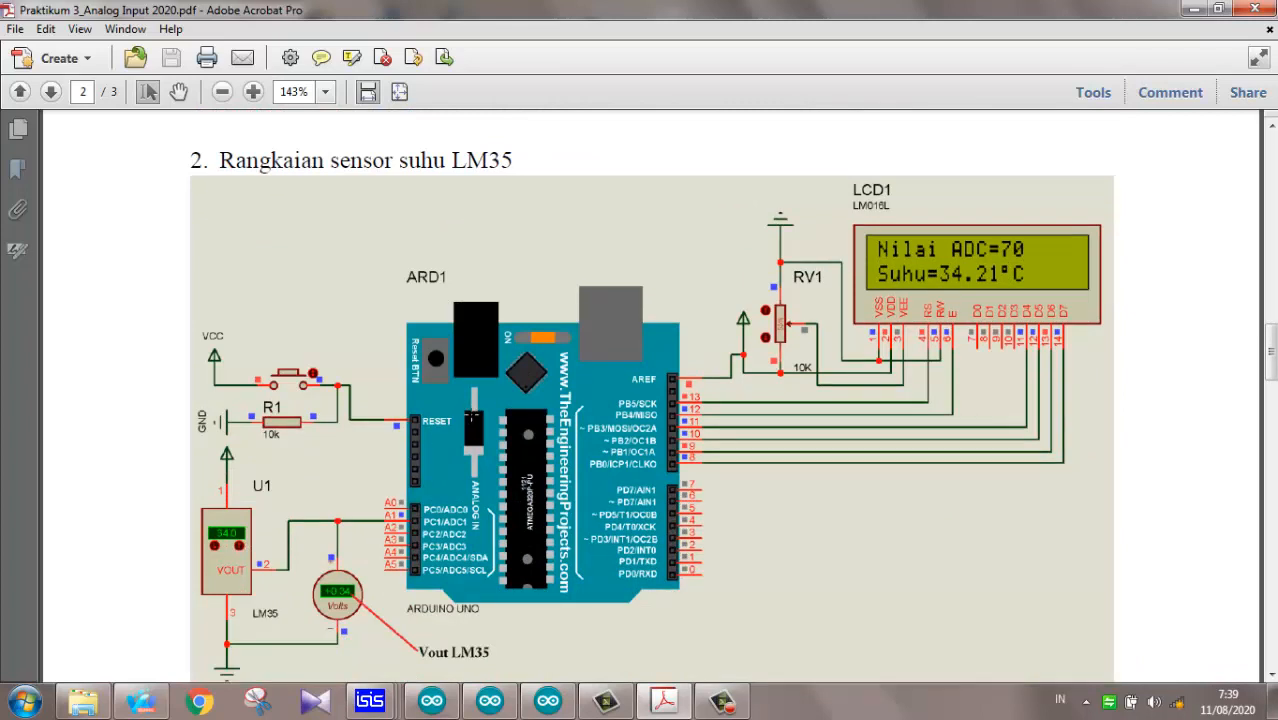
# Step: Review the LM35 circuit and source code in the PDF, compile the Praktikum_3.1 sketch in Arduino and copy its Praktikum_3.1.ino.hex path
pyautogui.scroll(-1, 473, 398)
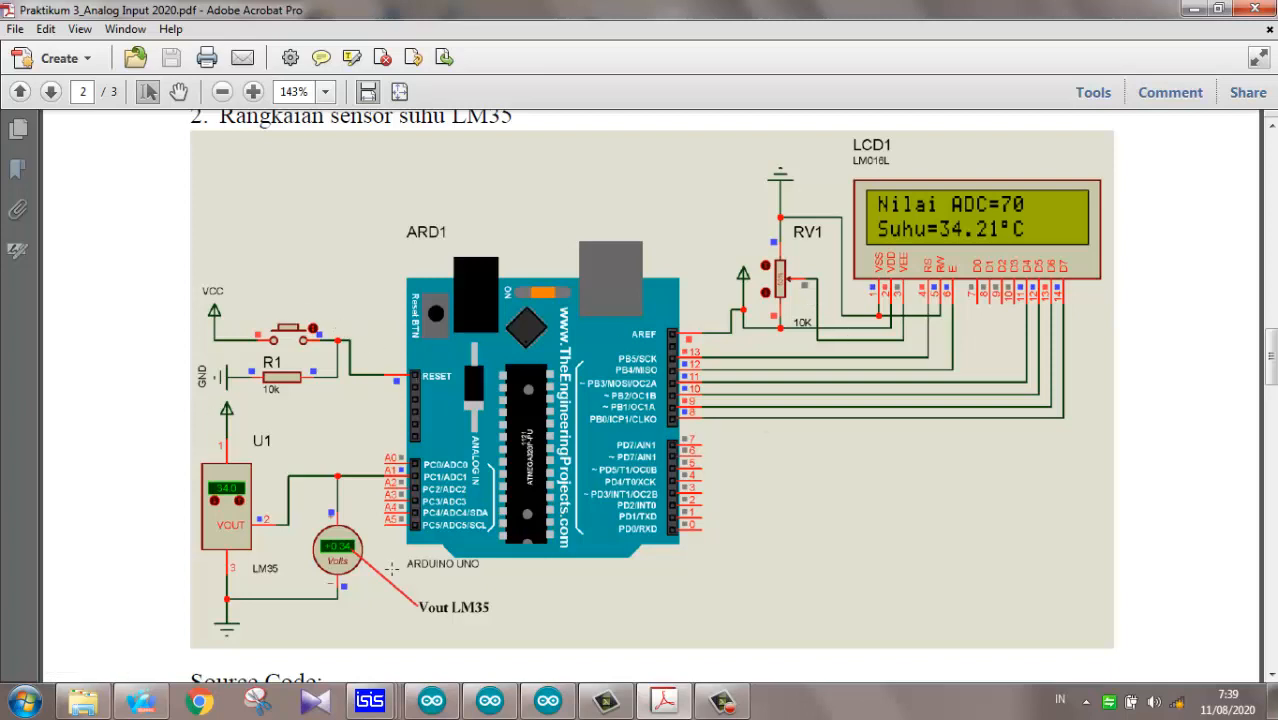
pyautogui.scroll(-10, 391, 568)
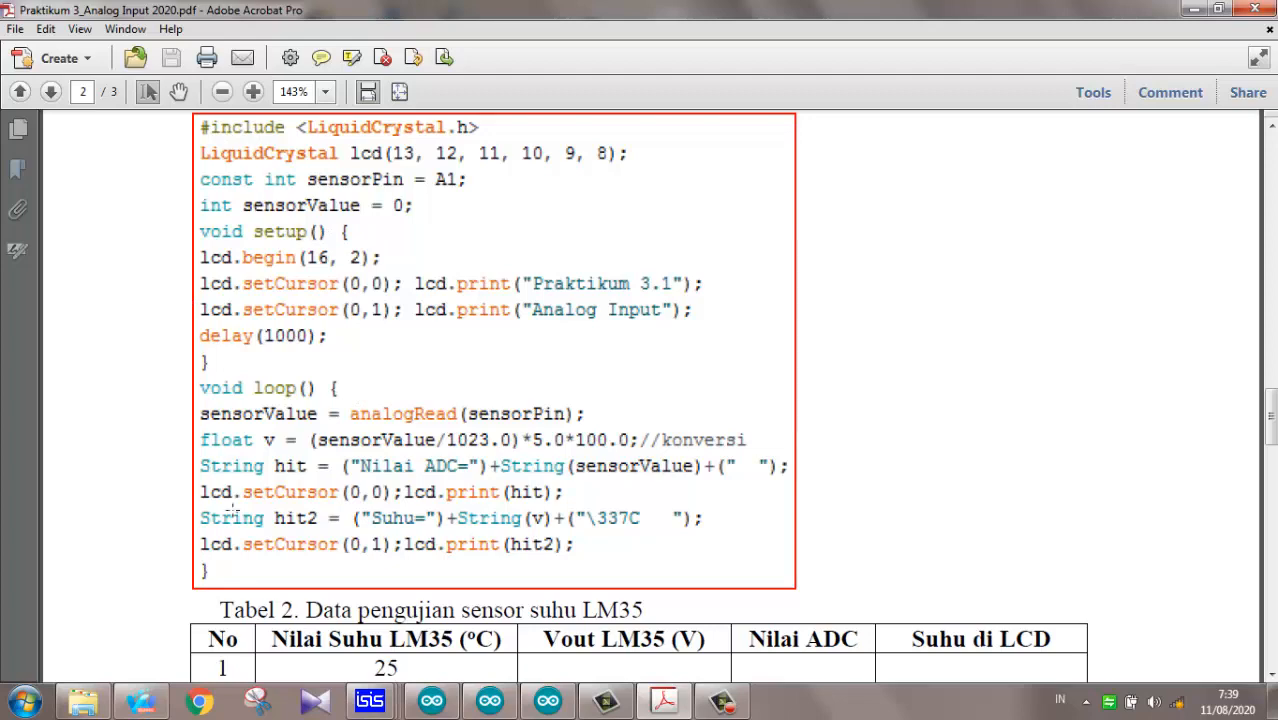
pyautogui.click(495, 706)
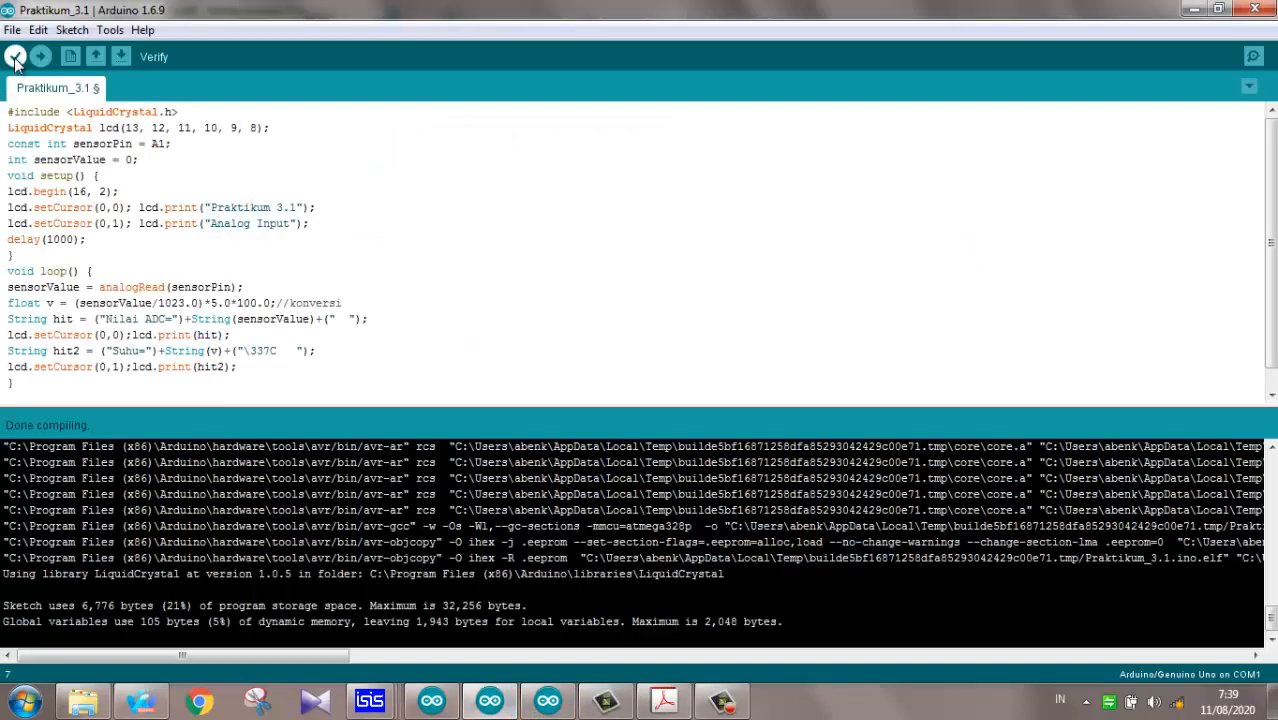
pyautogui.click(15, 57)
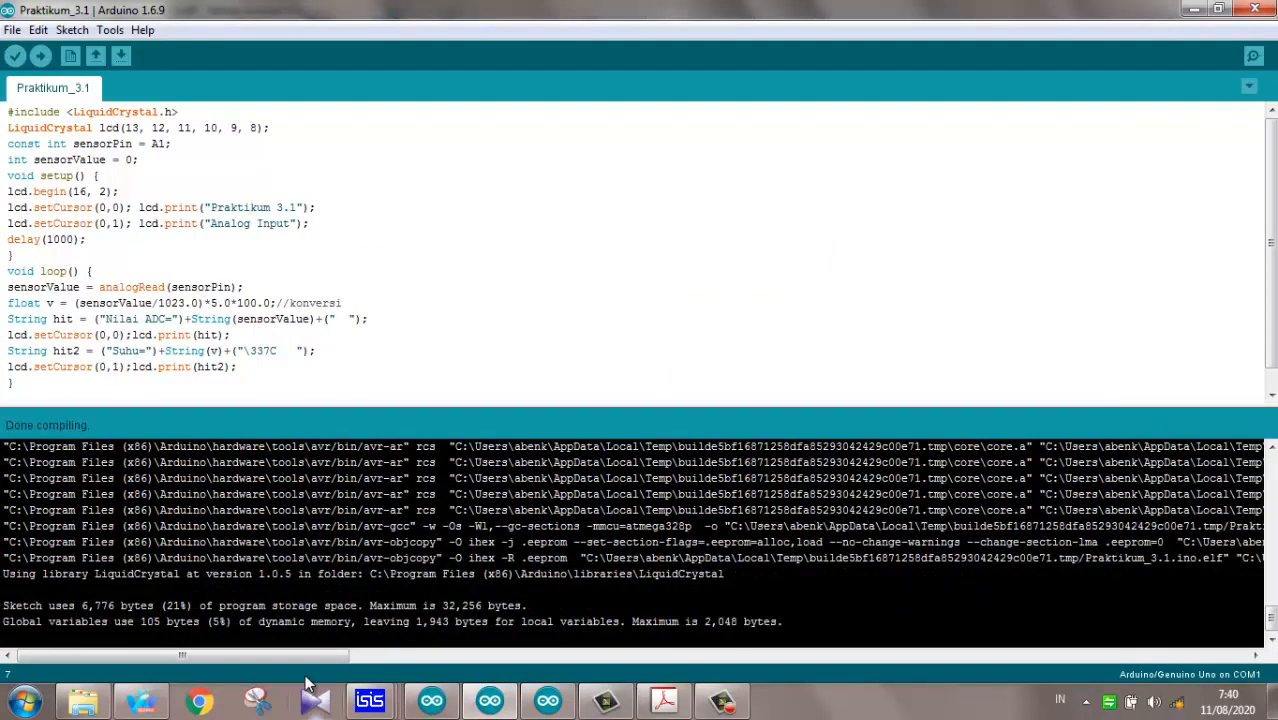
pyautogui.moveTo(303, 658); pyautogui.dragTo(528, 662)
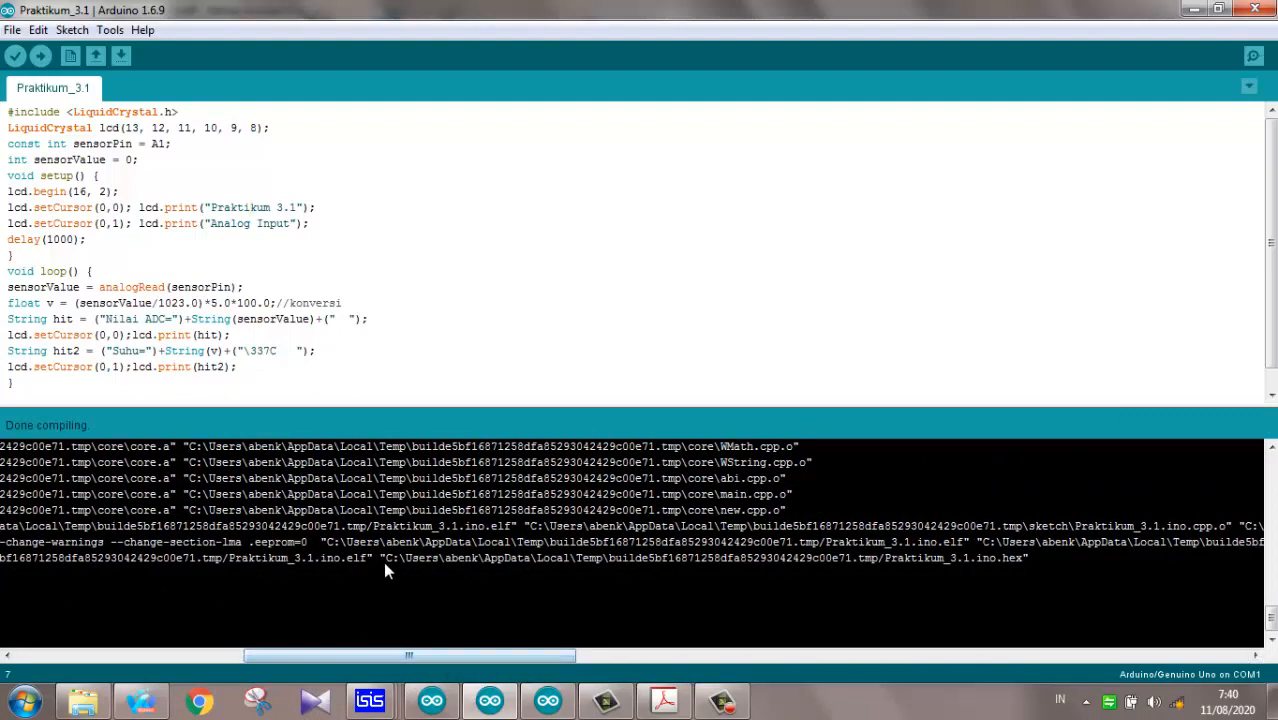
pyautogui.doubleClick(1020, 558)
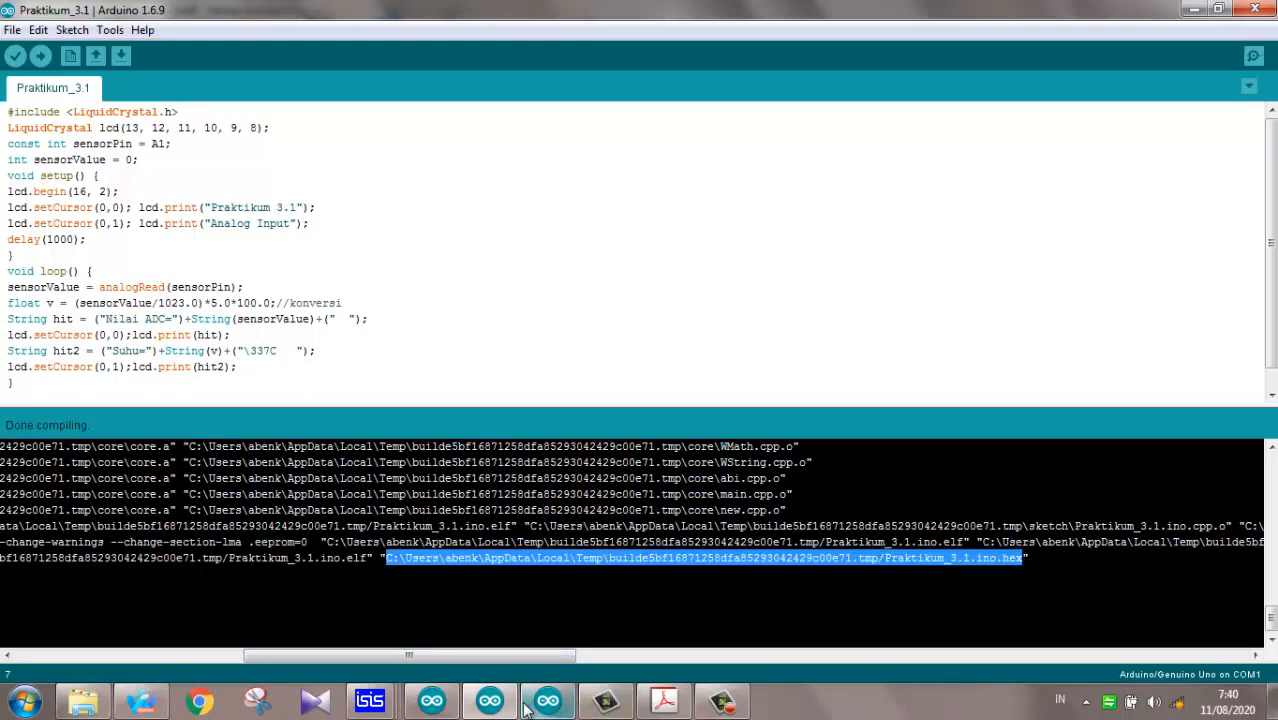
# Step: In the Praktikum 3.1 schematic in ISIS, stop the simulation and replace the Arduino Uno's program file with the copied Praktikum_3.1.ino.hex path
pyautogui.moveTo(383, 703)
pyautogui.click(406, 618)
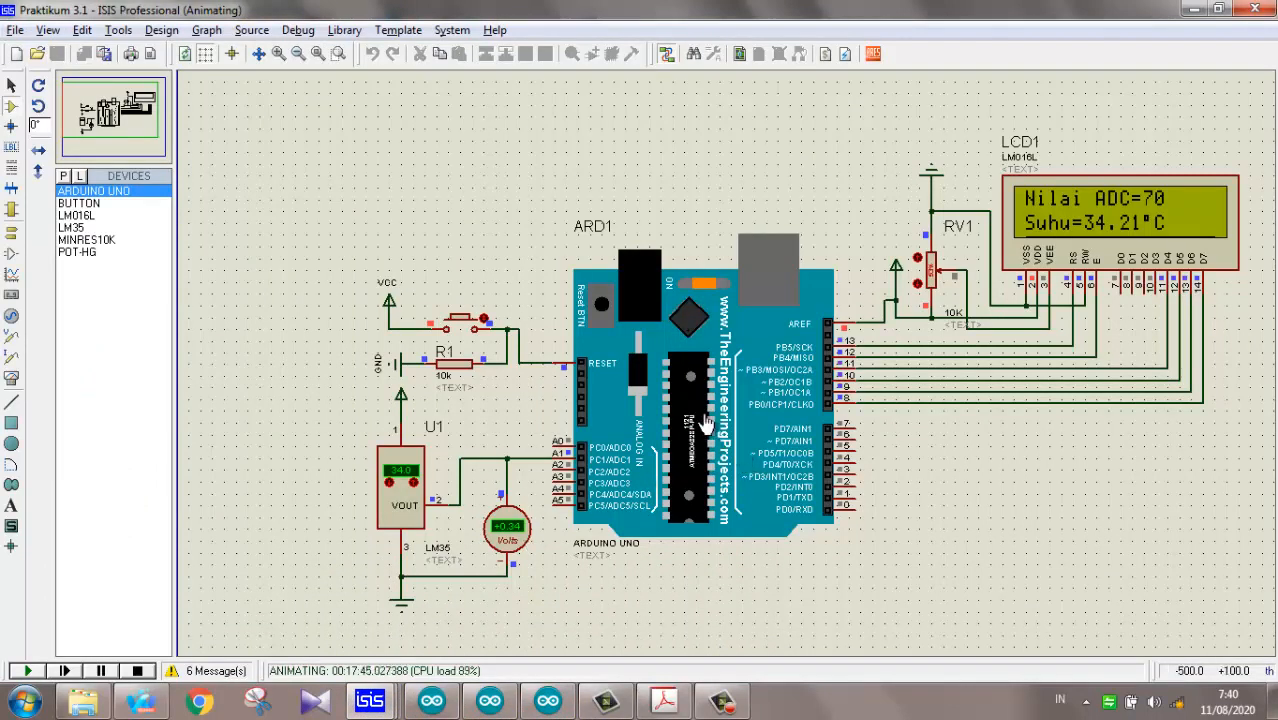
pyautogui.click(700, 365)
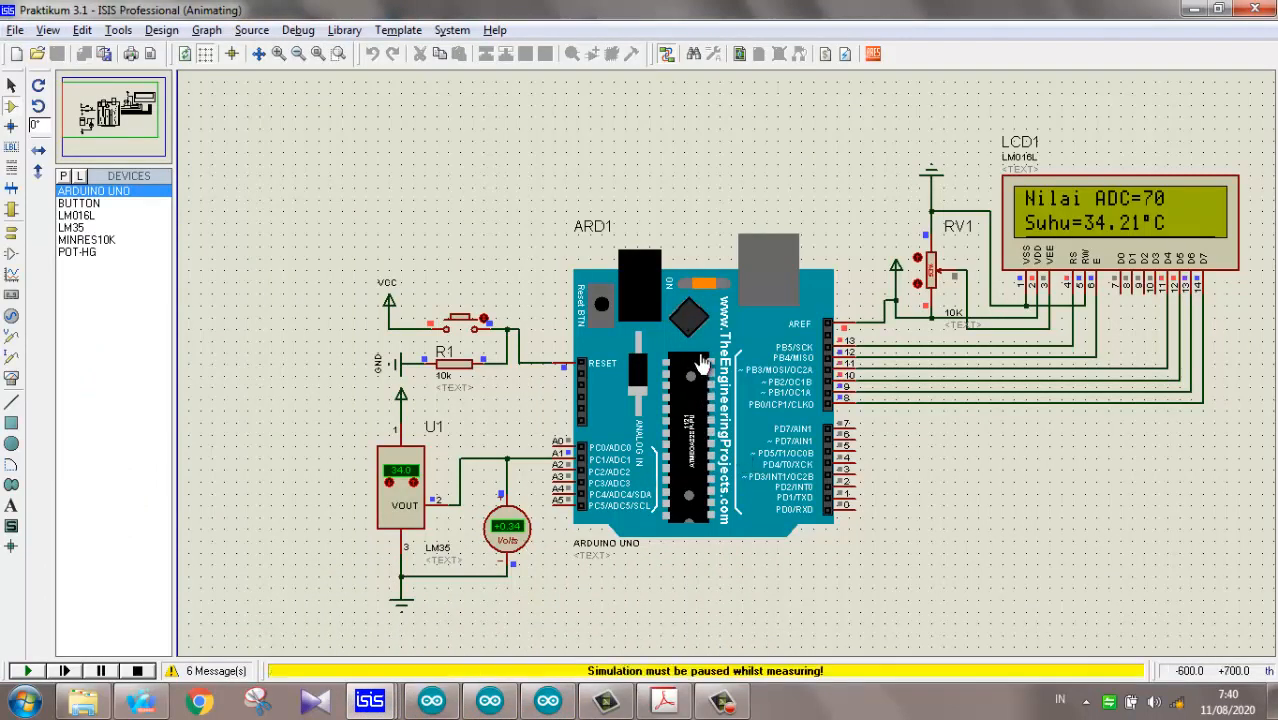
pyautogui.click(138, 670)
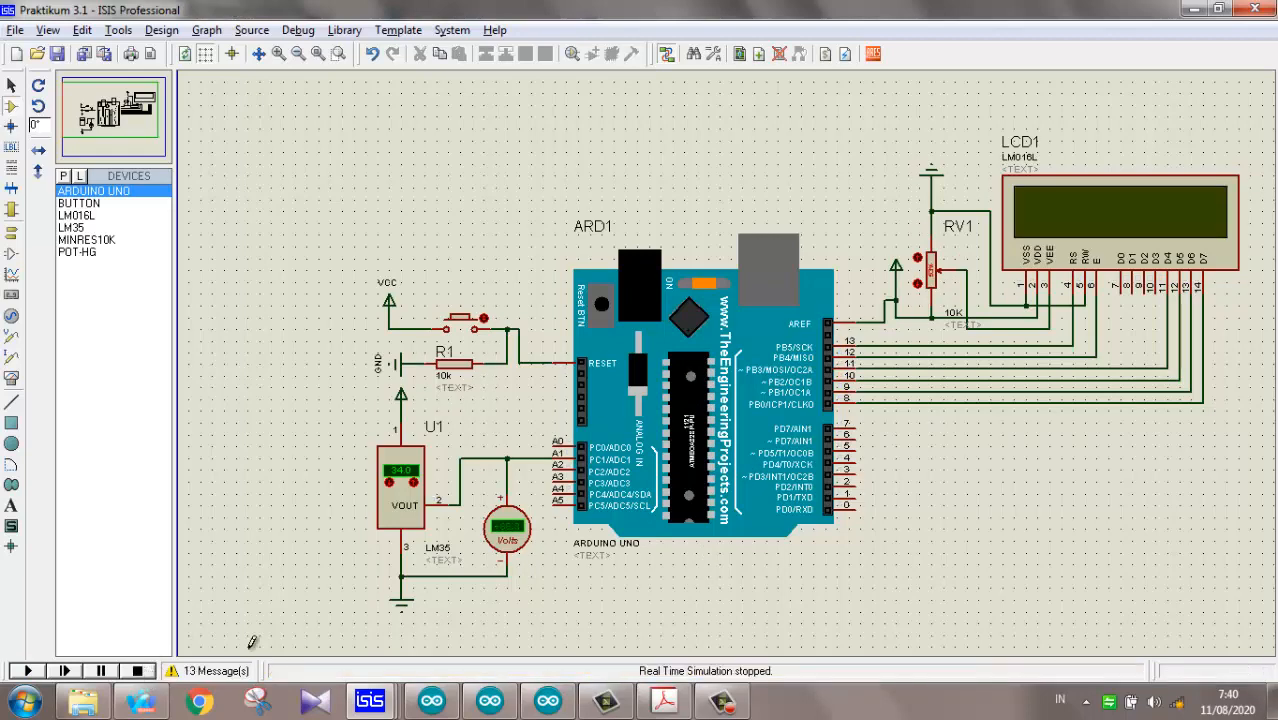
pyautogui.doubleClick(613, 371)
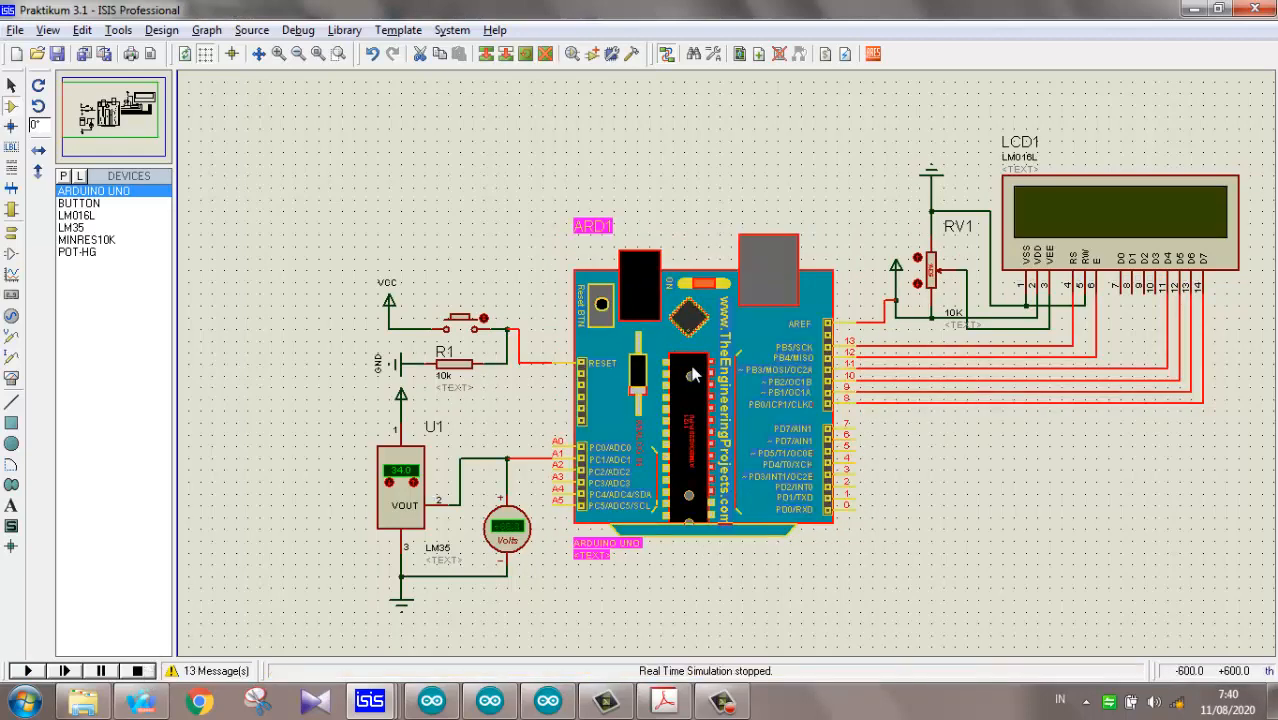
pyautogui.moveTo(550, 257); pyautogui.dragTo(836, 262)
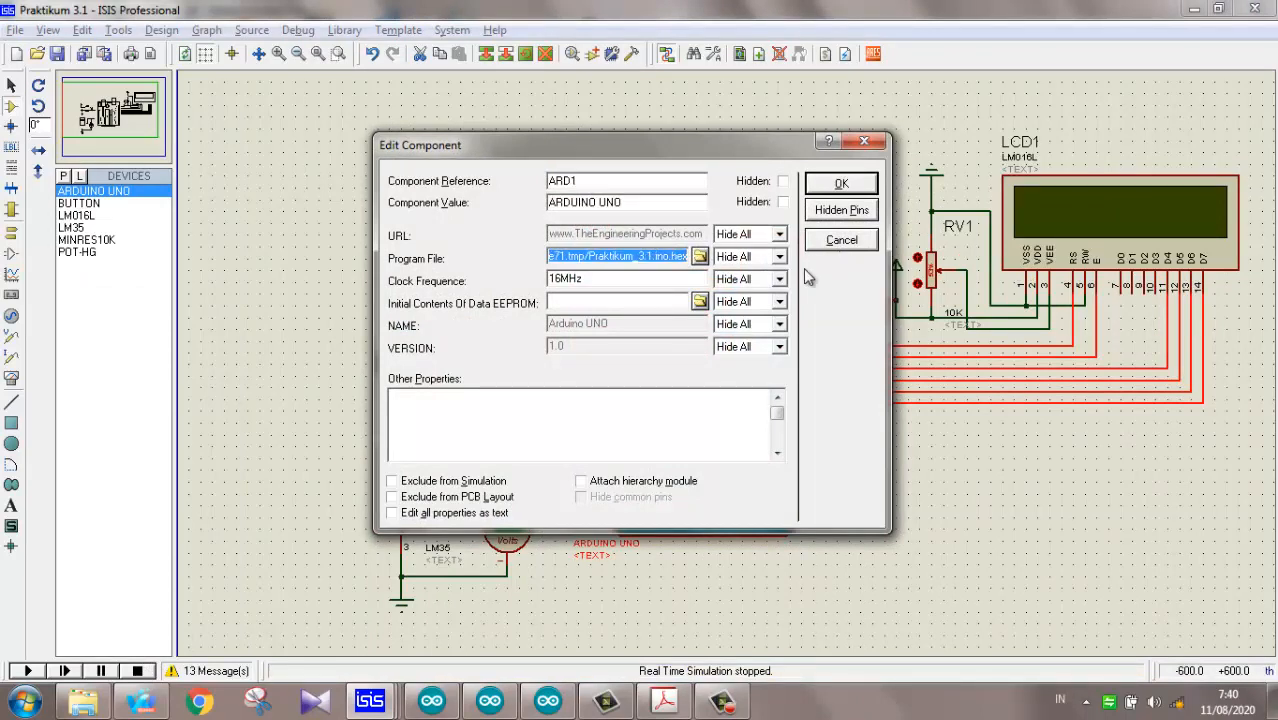
pyautogui.press('BackSpace')
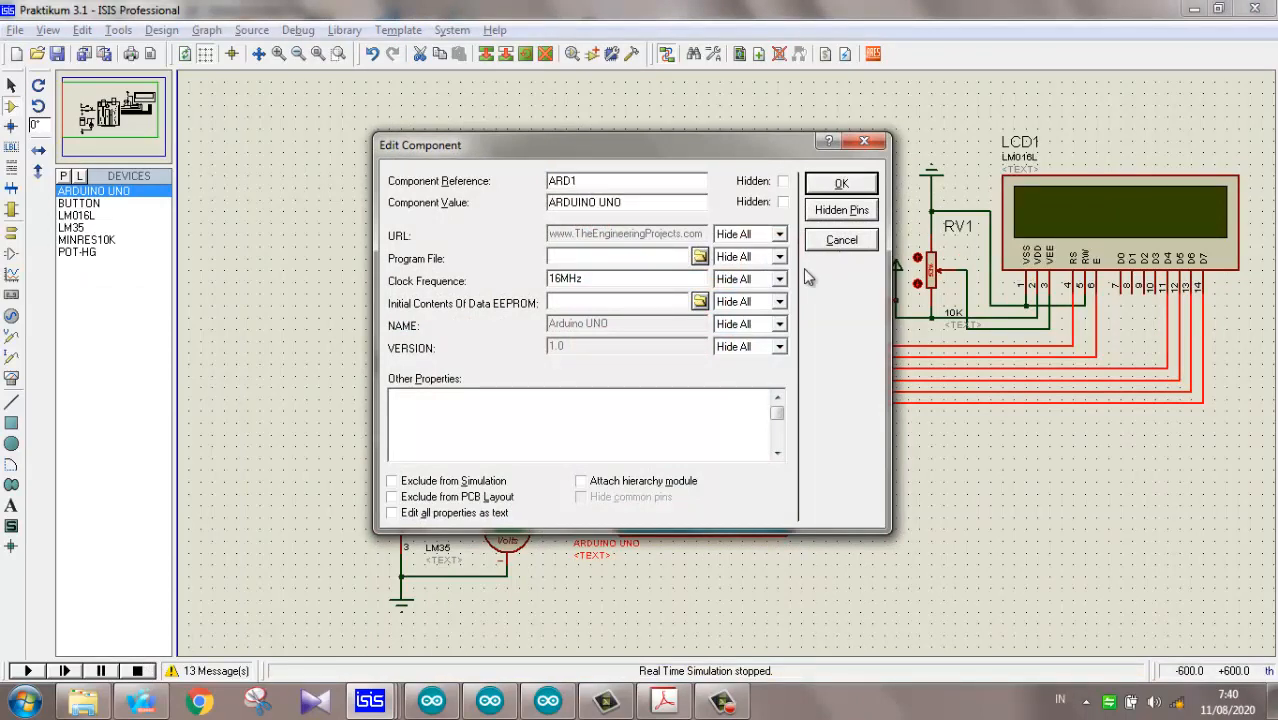
pyautogui.hotkey('ctrl', 'v')
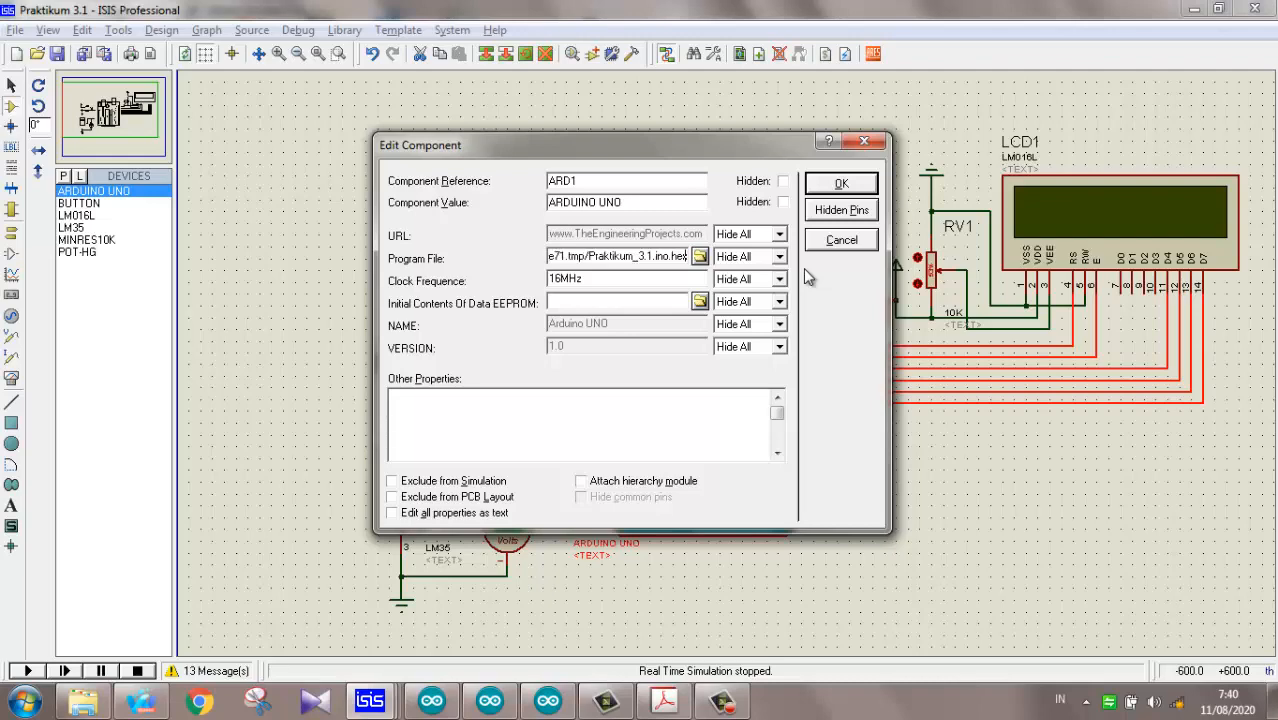
pyautogui.click(866, 189)
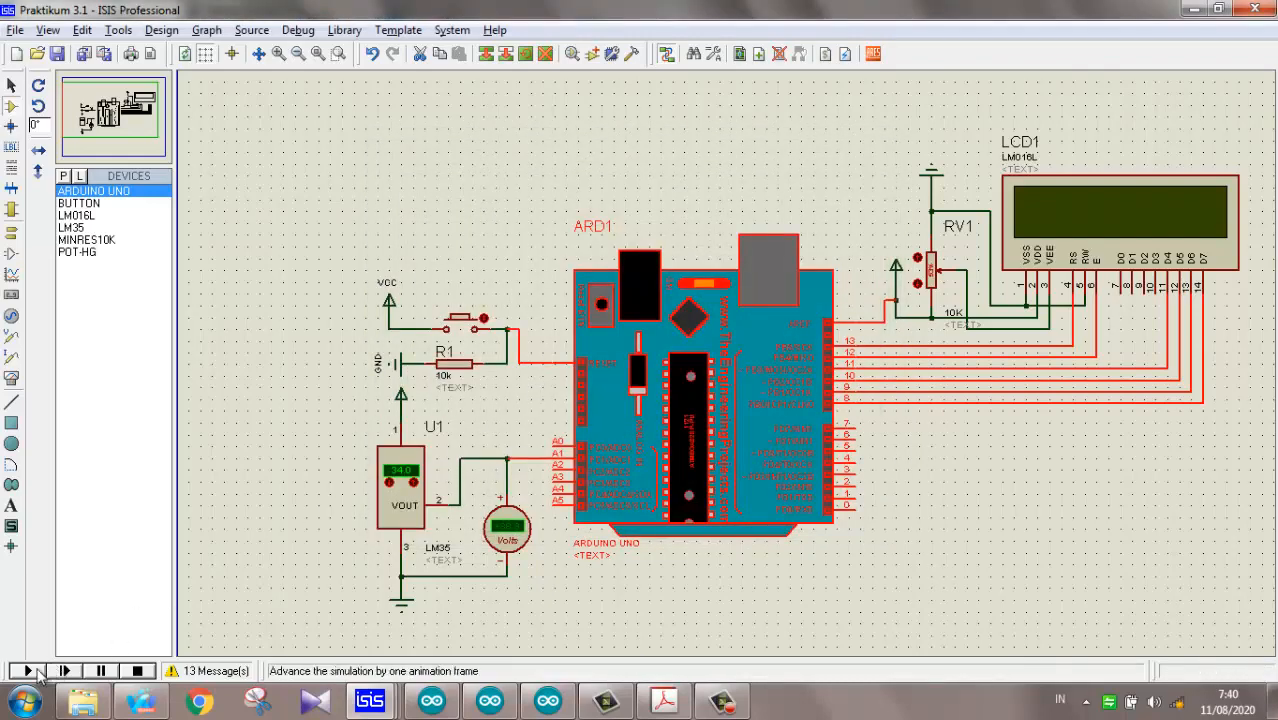
# Step: Run the Praktikum 3.1 simulation, consult Table 2 in the PDF and raise the LM35 sensor's temperature to 35 °C
pyautogui.click(27, 672)
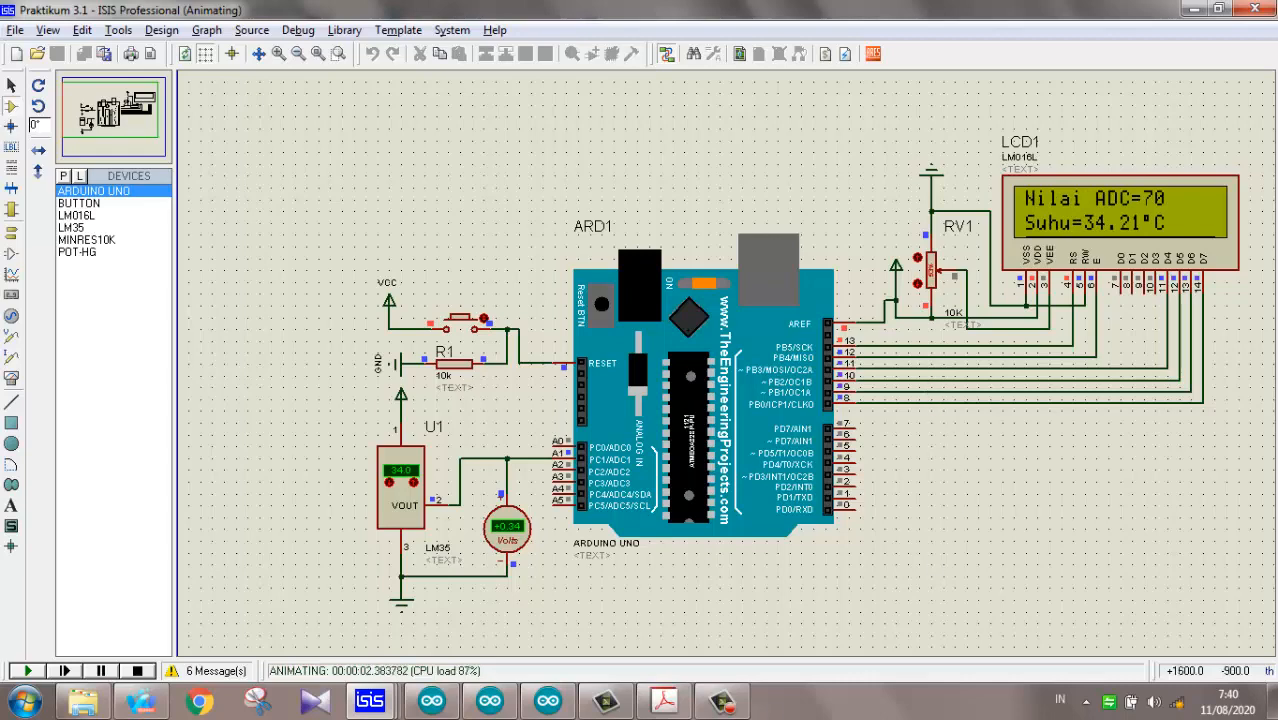
pyautogui.click(662, 700)
pyautogui.scroll(-3, 440, 480)
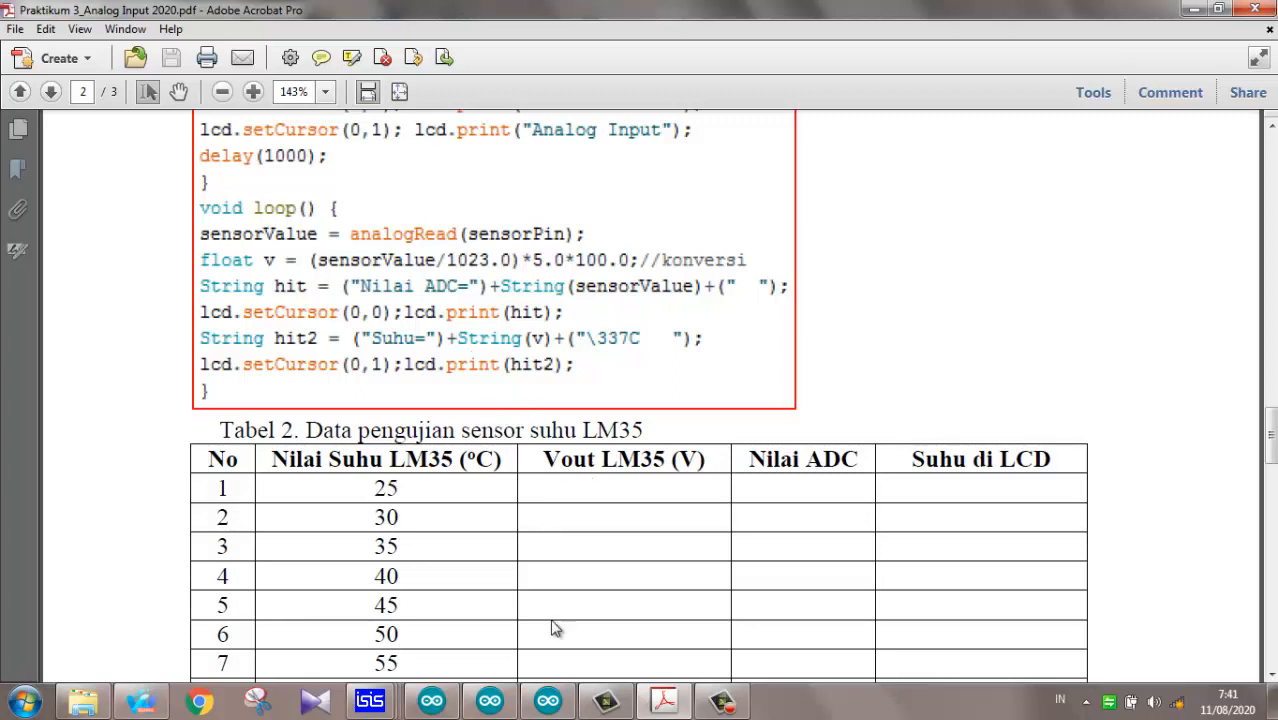
pyautogui.moveTo(375, 705)
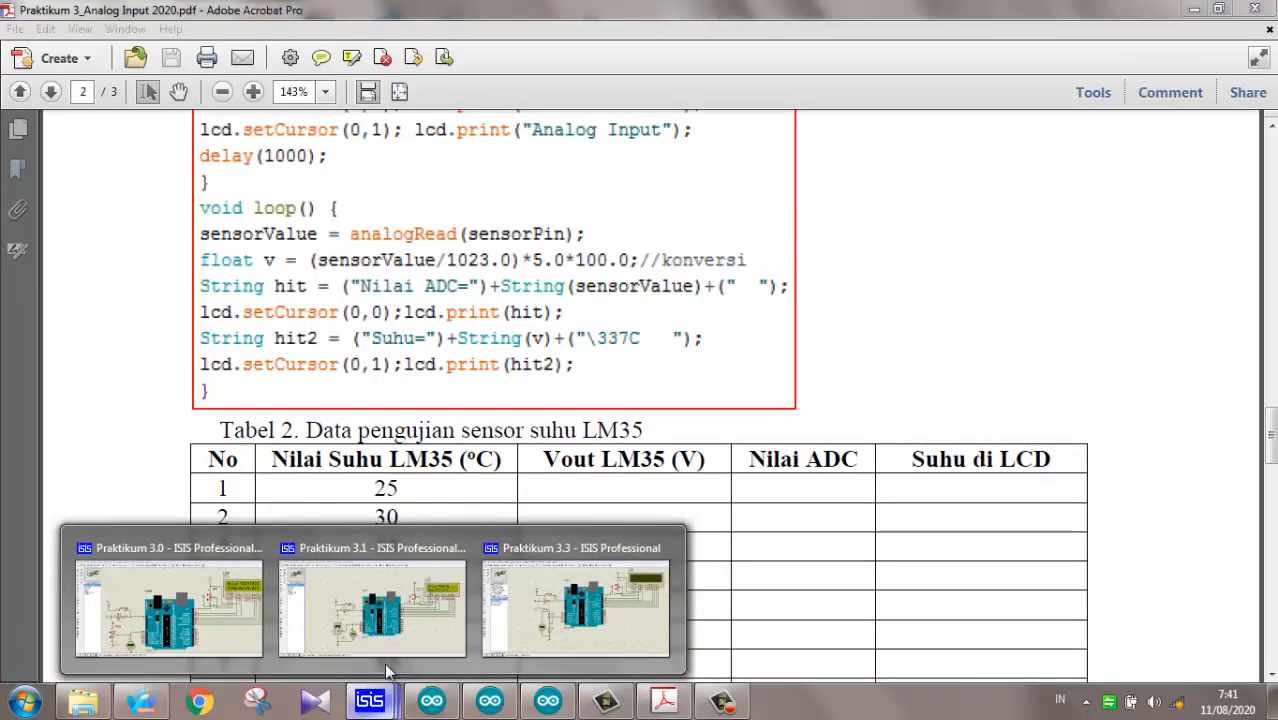
pyautogui.click(420, 615)
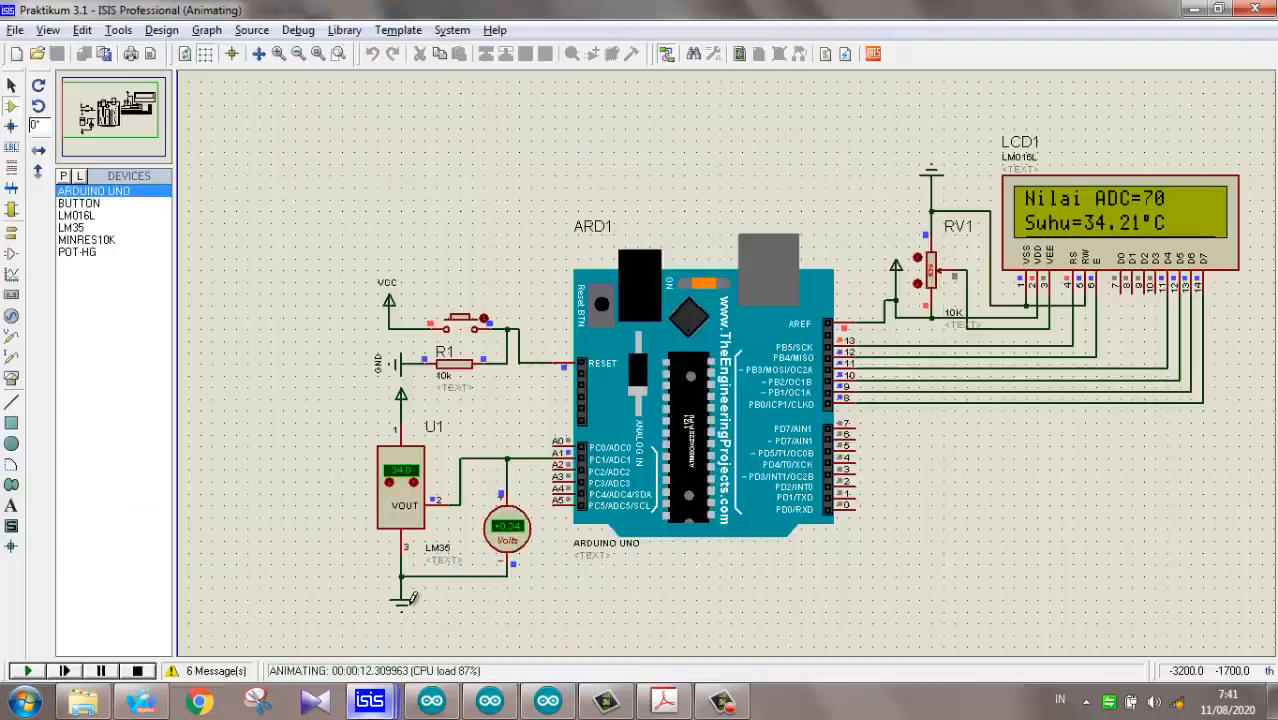
pyautogui.click(413, 484)
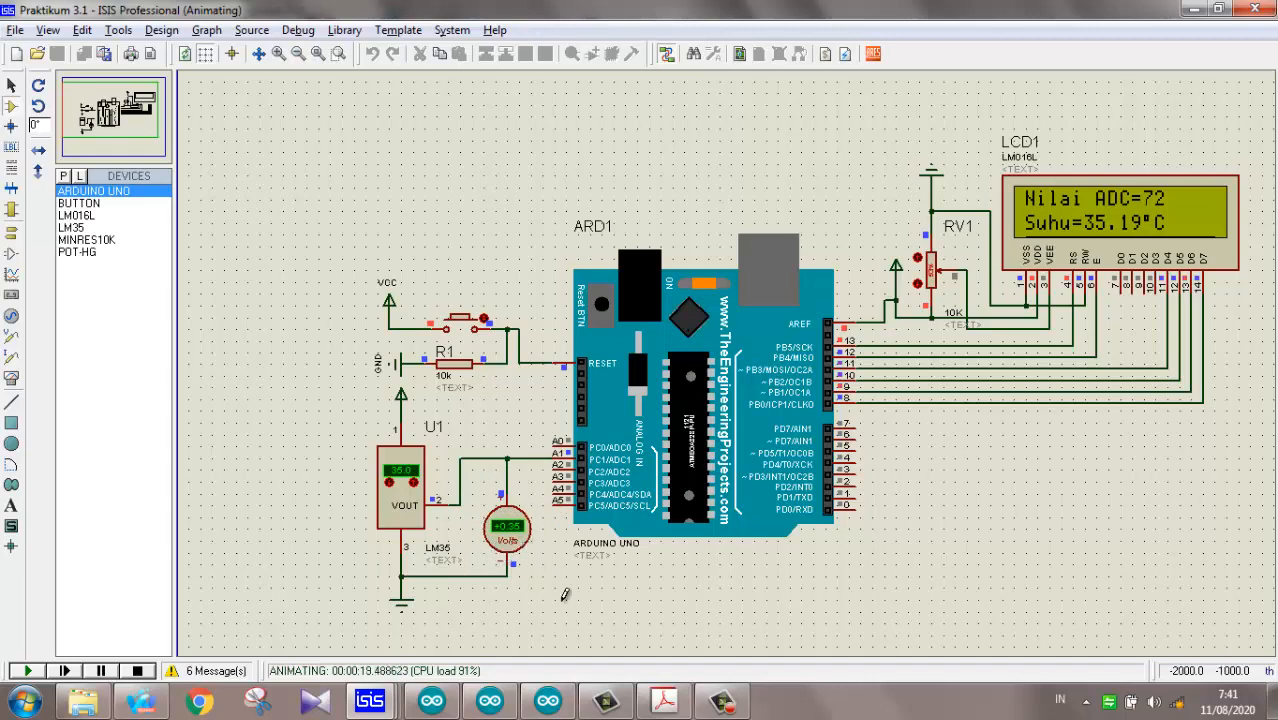
# Step: Compare the columns of Table 2 in the PDF with the voltmeter and LCD in the running Praktikum 3.1 simulation
pyautogui.click(663, 700)
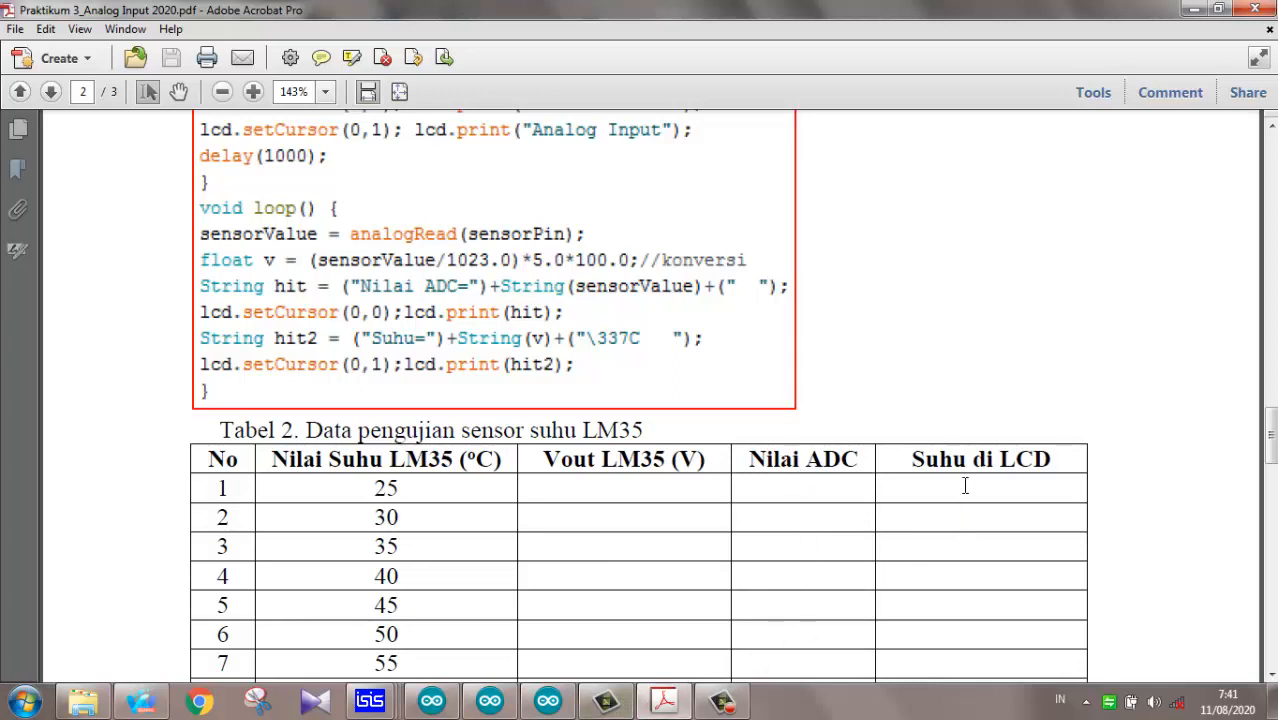
pyautogui.click(375, 701)
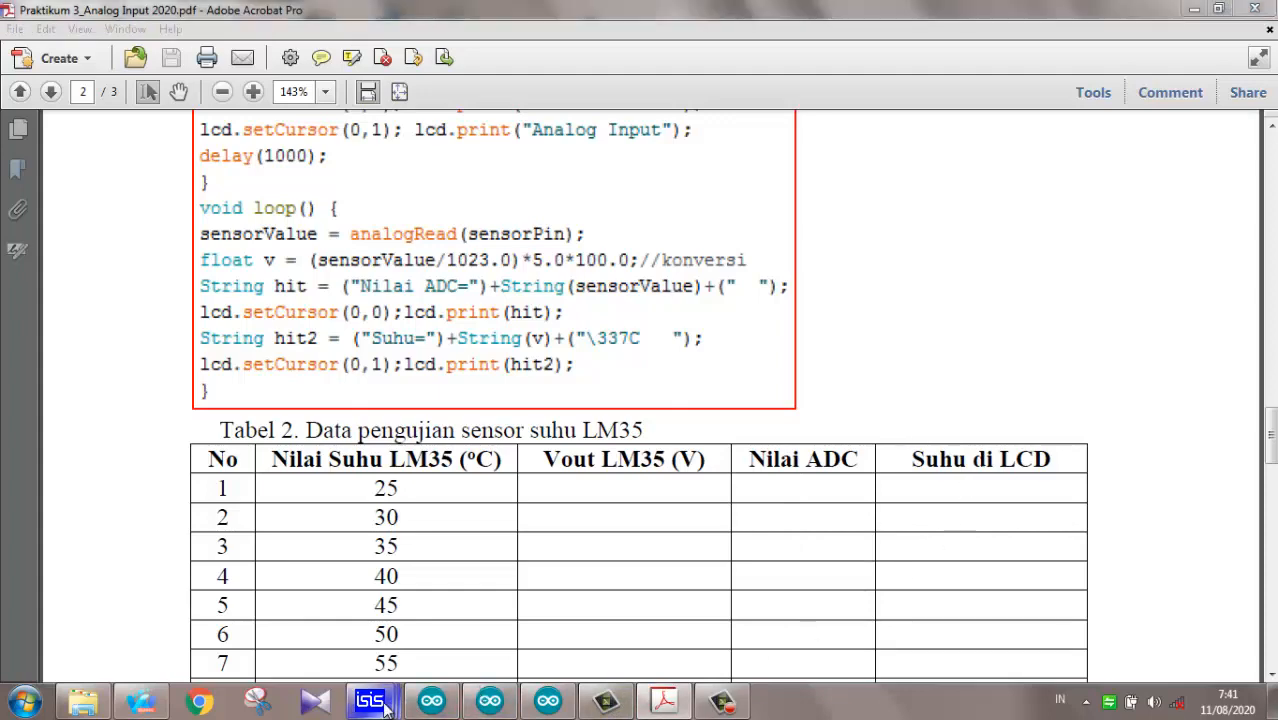
pyautogui.click(430, 600)
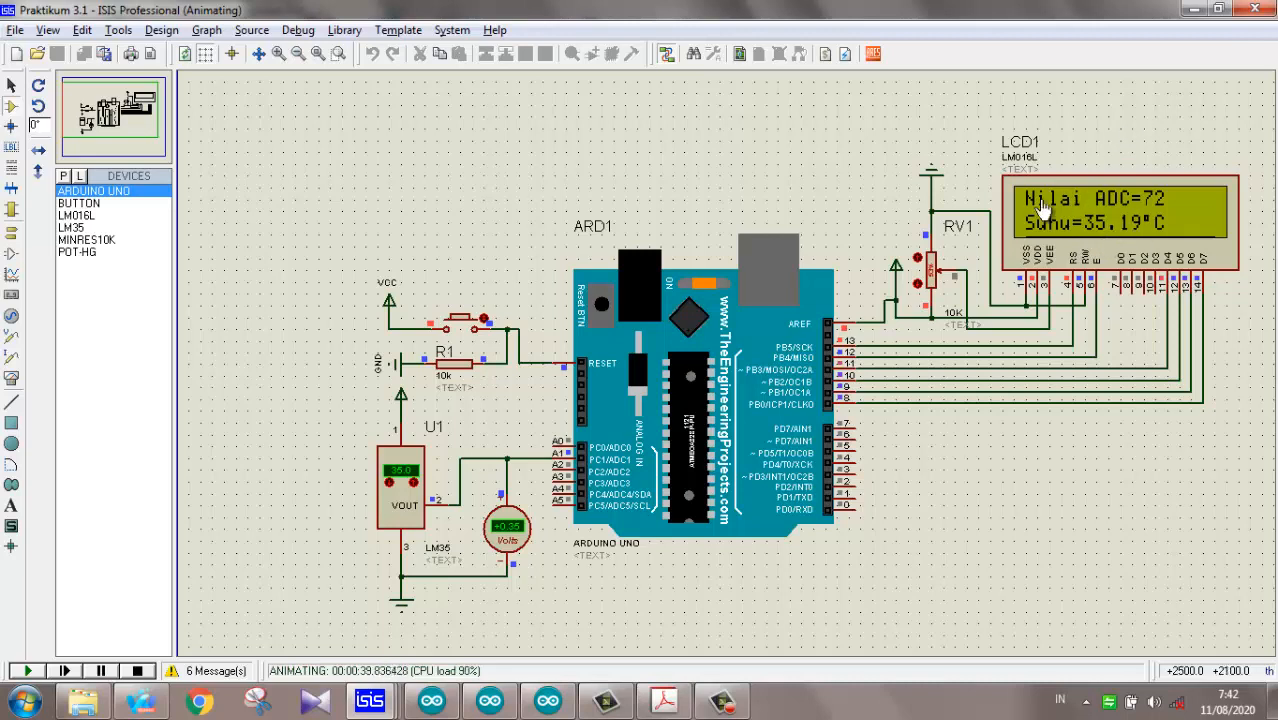
# Step: Review the rest of Table 2, its conversion instruction and the LM35 circuit figure in the PDF, and return to the Praktikum 3.1 simulation
pyautogui.click(664, 700)
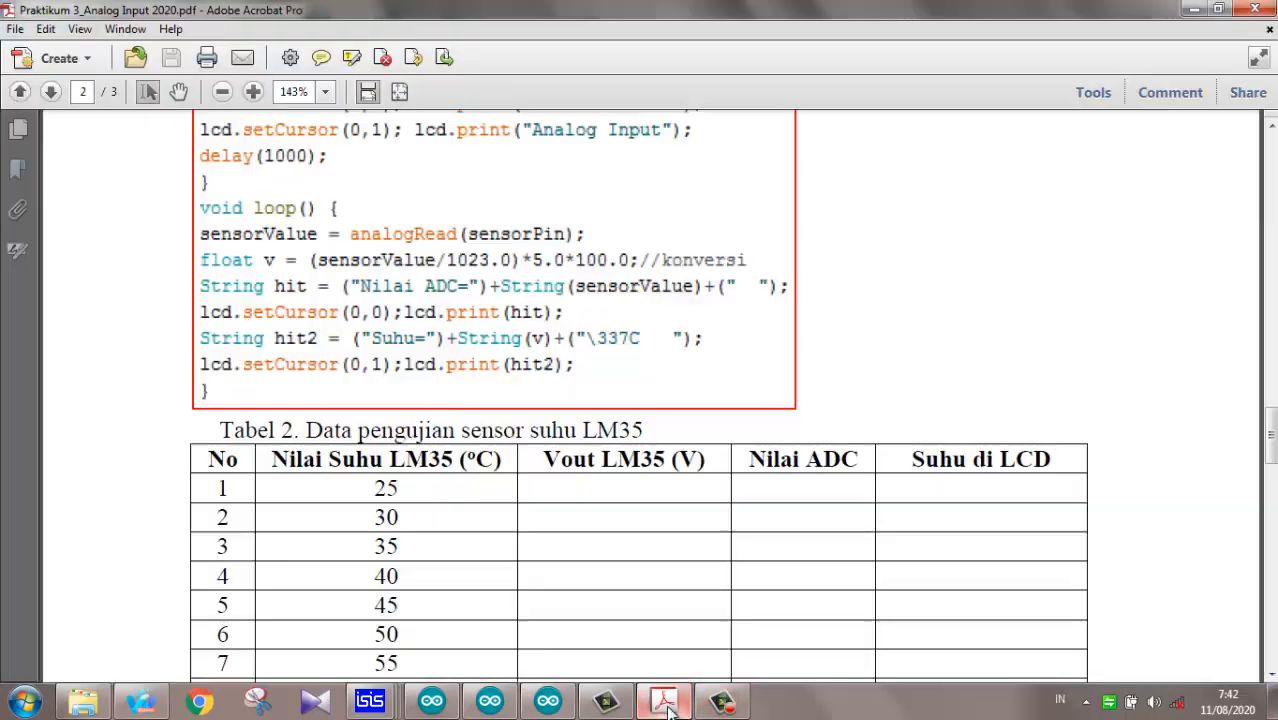
pyautogui.scroll(-3, 470, 520)
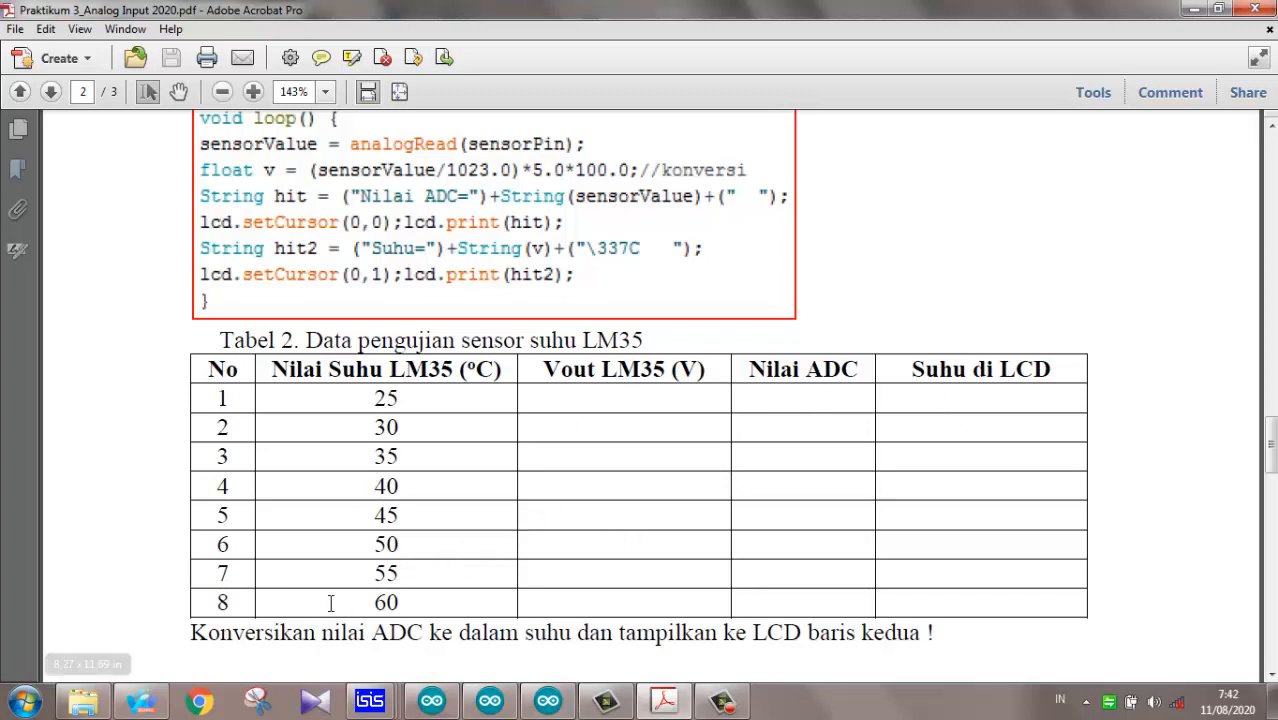
pyautogui.scroll(-1, 316, 618)
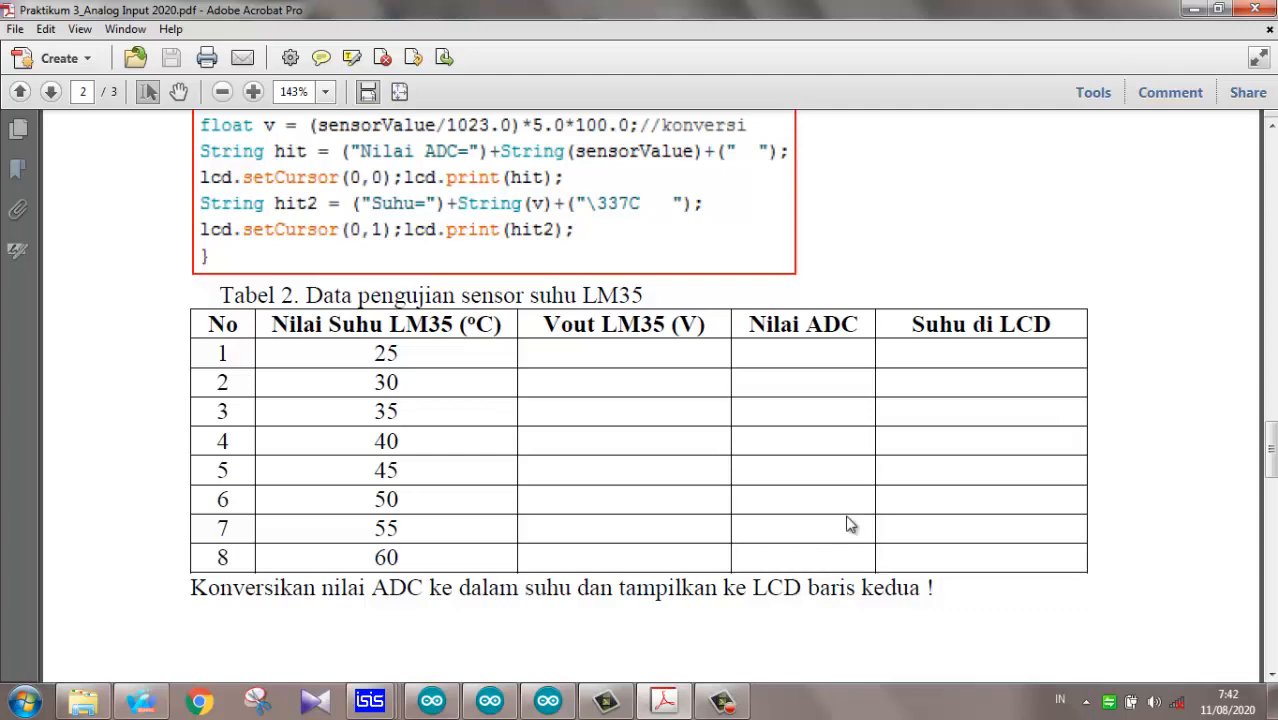
pyautogui.scroll(10, 850, 515)
pyautogui.scroll(9, 851, 508)
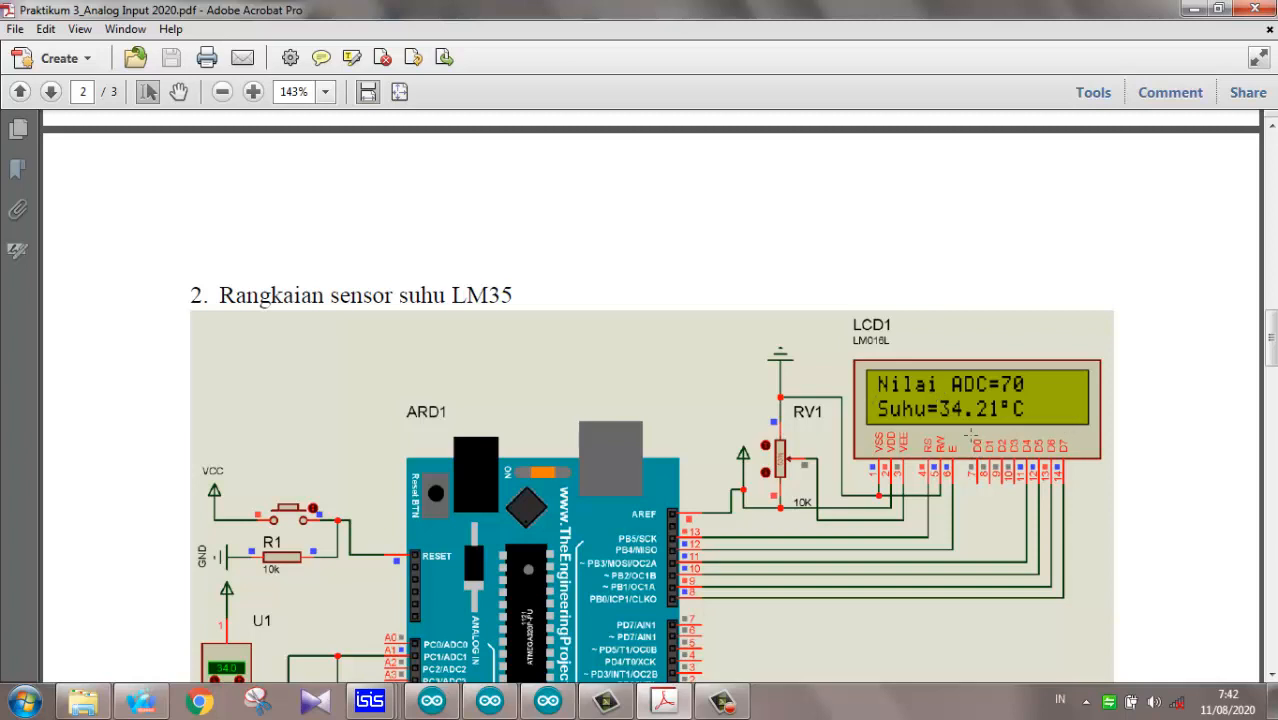
pyautogui.click(369, 700)
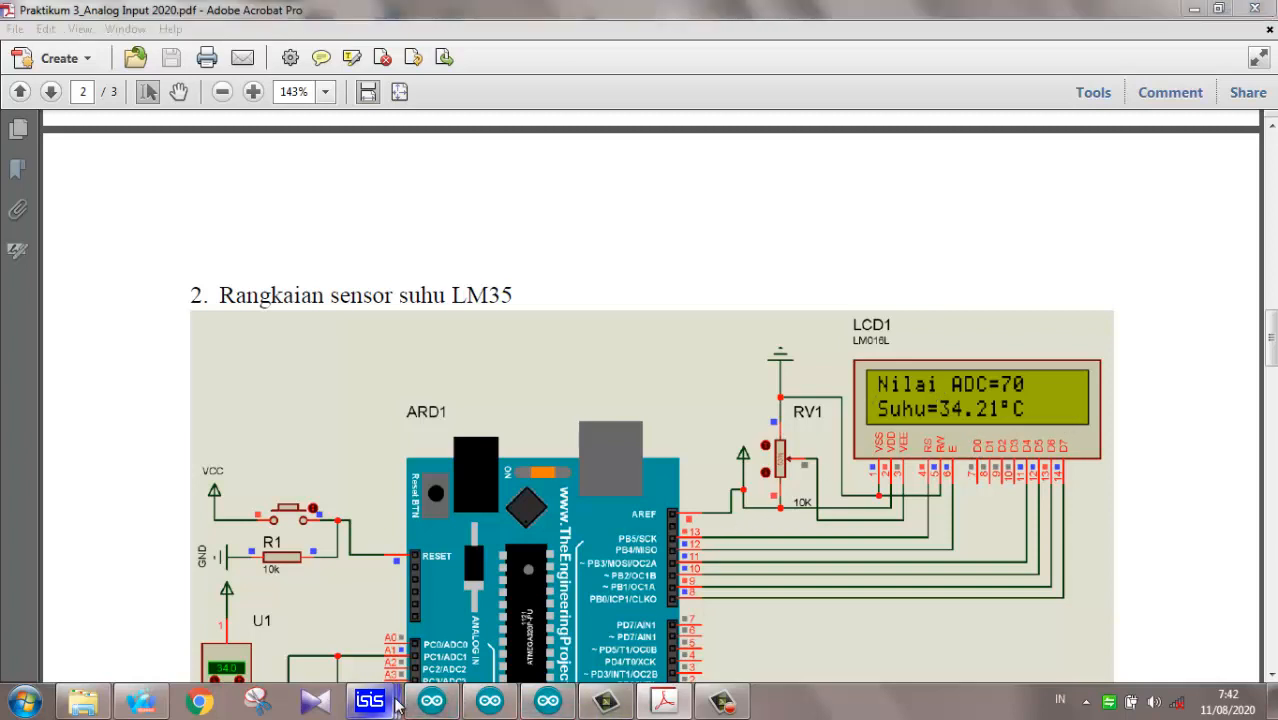
pyautogui.click(365, 622)
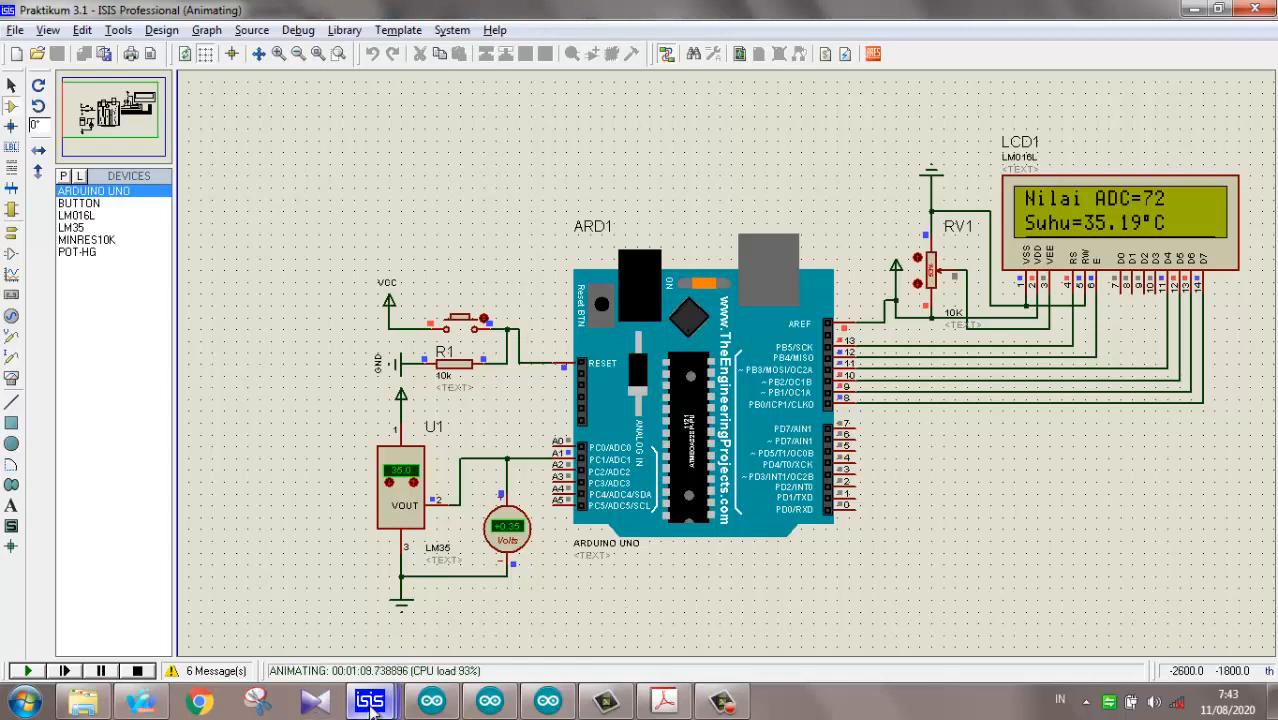
# Step: Switch to the Praktikum 3.3 schematic with the AKI voltage divider in ISIS and run its simulation
pyautogui.moveTo(360, 705)
pyautogui.click(540, 618)
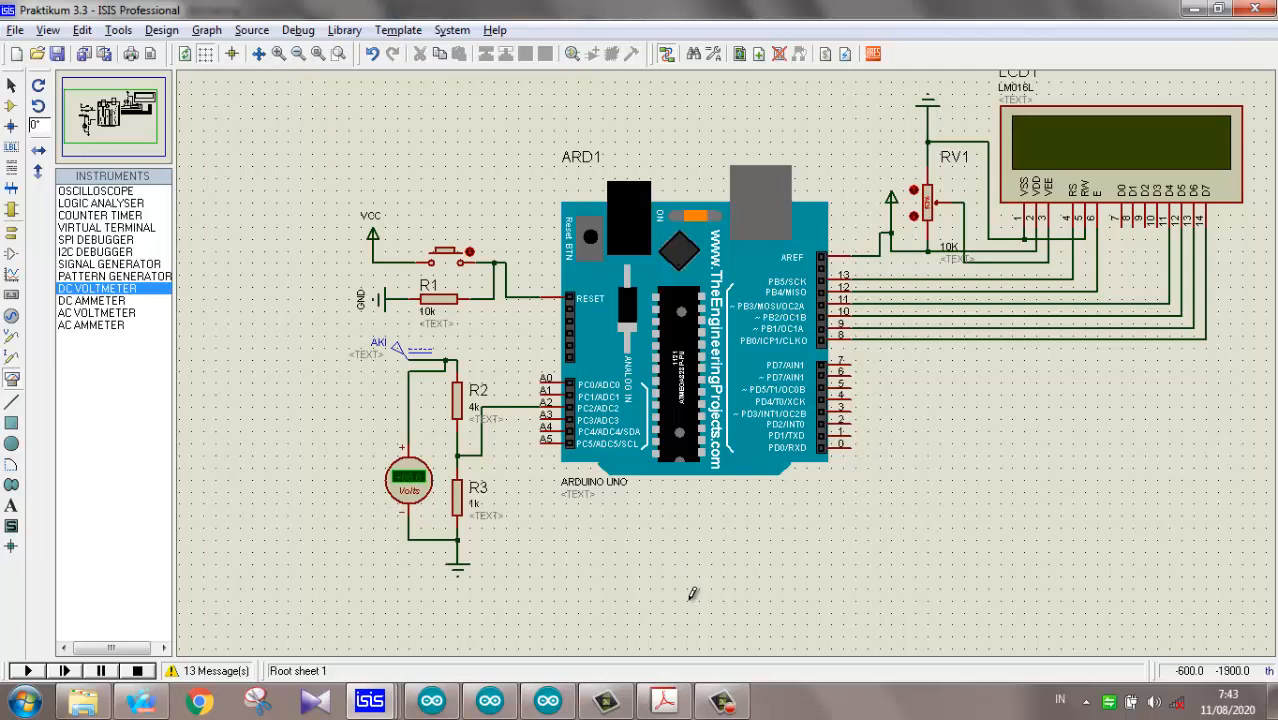
pyautogui.click(27, 671)
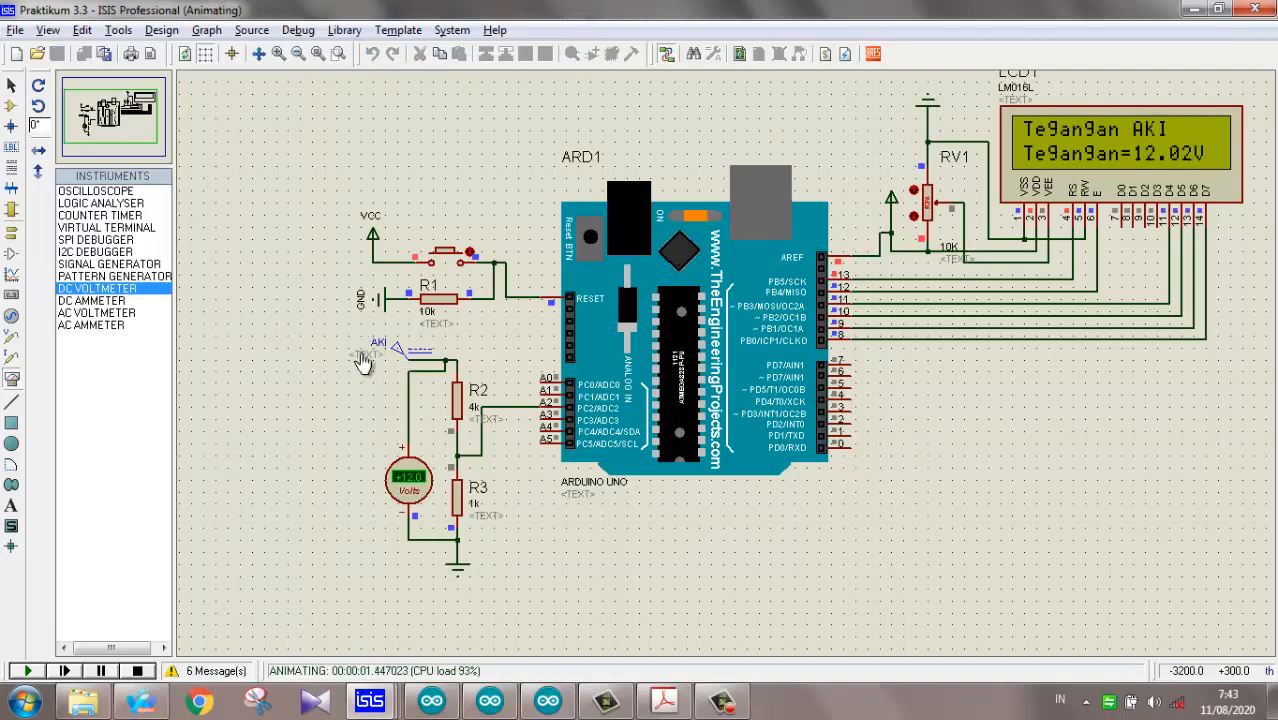
# Step: Return to the practicum PDF and read the digital voltmeter assignment under "Tugas" on page 3
pyautogui.click(665, 705)
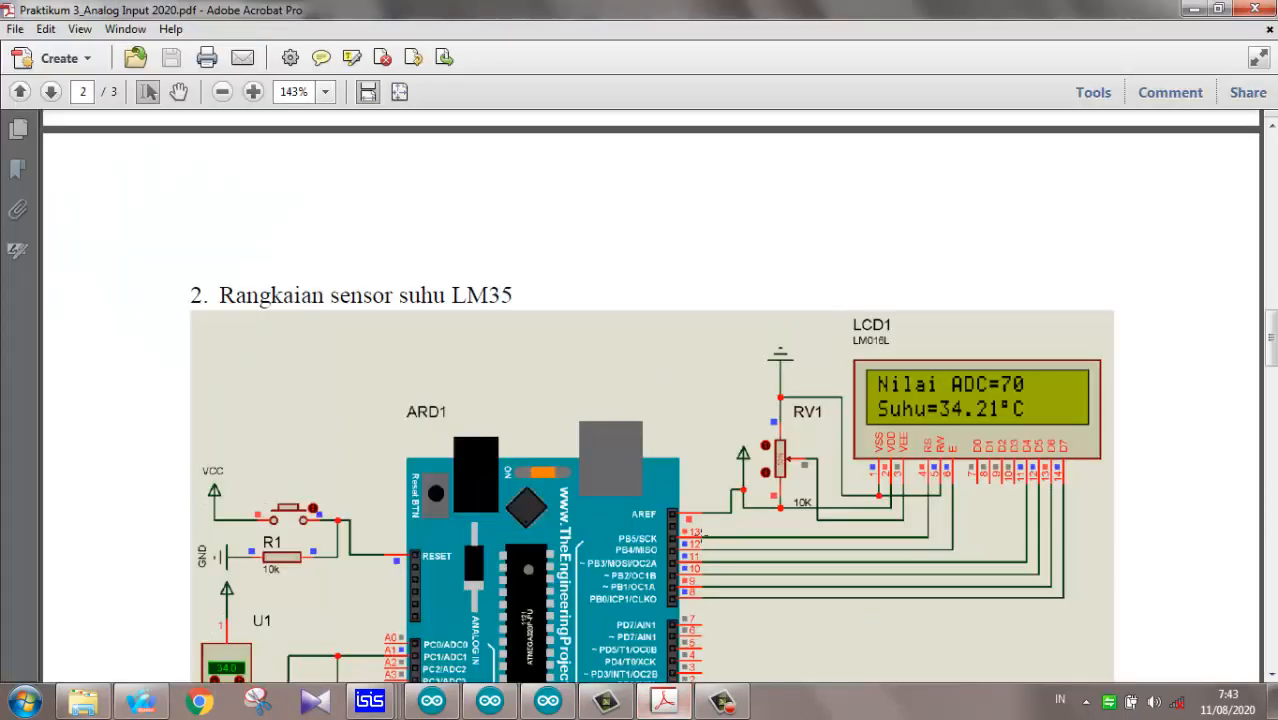
pyautogui.scroll(-3, 1235, 205)
pyautogui.scroll(-10, 1265, 126)
pyautogui.scroll(-10, 565, 425)
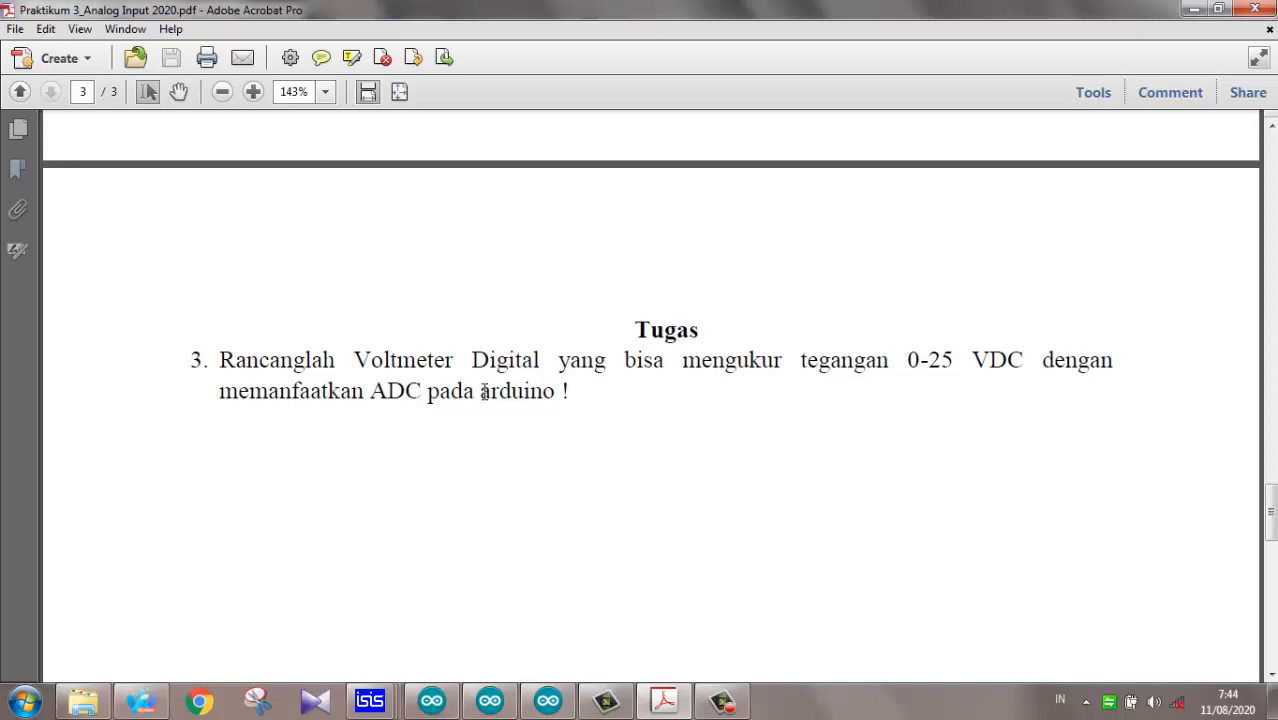
# Step: Switch to the Praktikum 3.3 schematic in ISIS, set the AKI DC generator's voltage to 15 V and rerun the simulation
pyautogui.click(1194, 14)
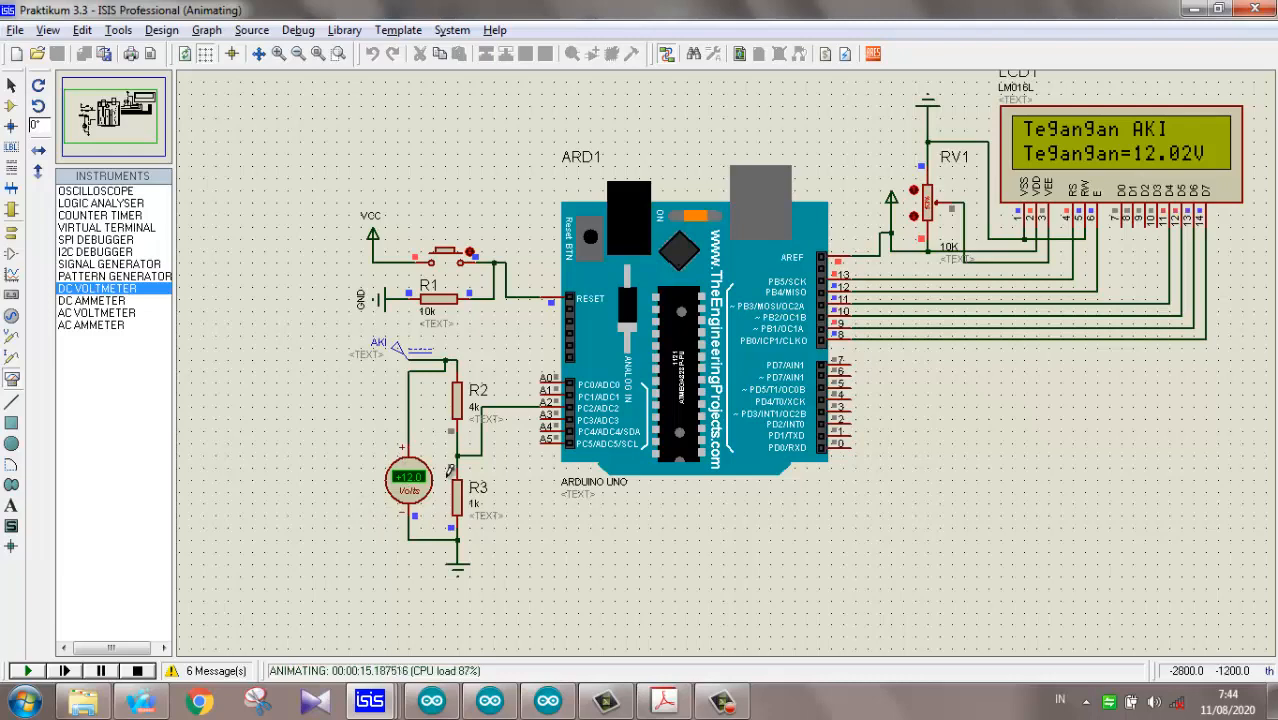
pyautogui.click(140, 673)
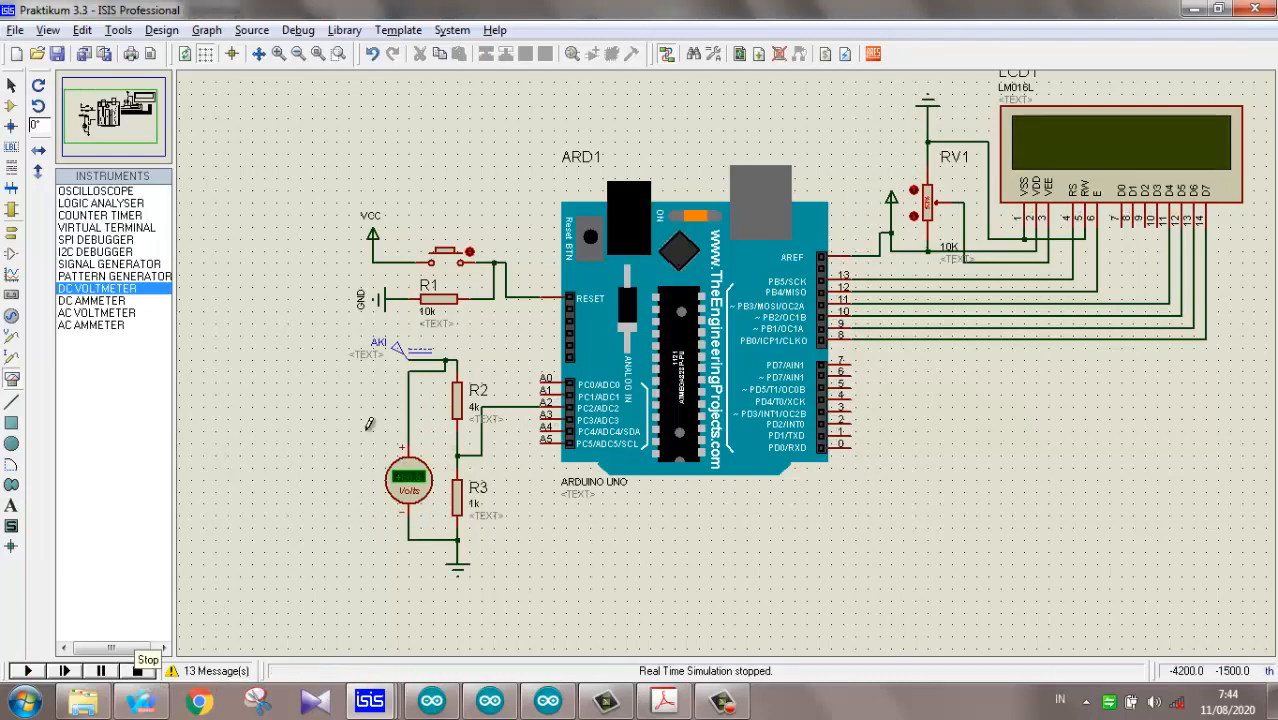
pyautogui.doubleClick(398, 349)
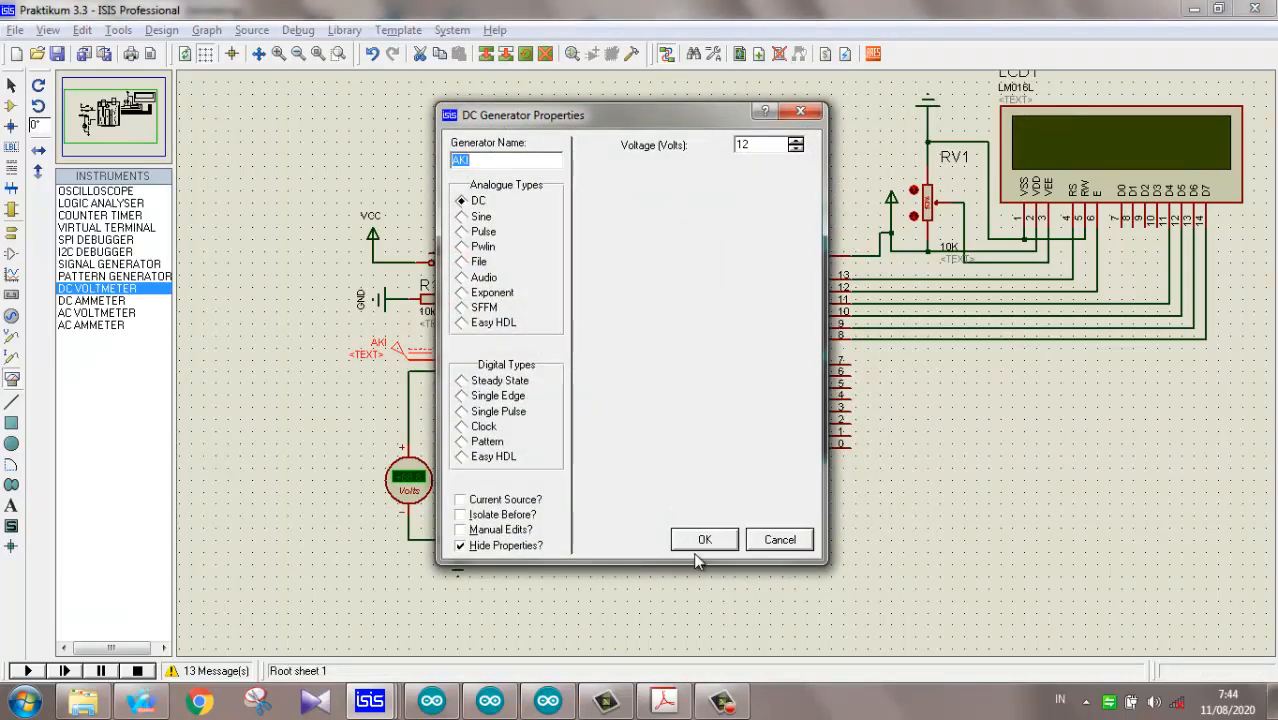
pyautogui.moveTo(674, 123); pyautogui.dragTo(600, 190)
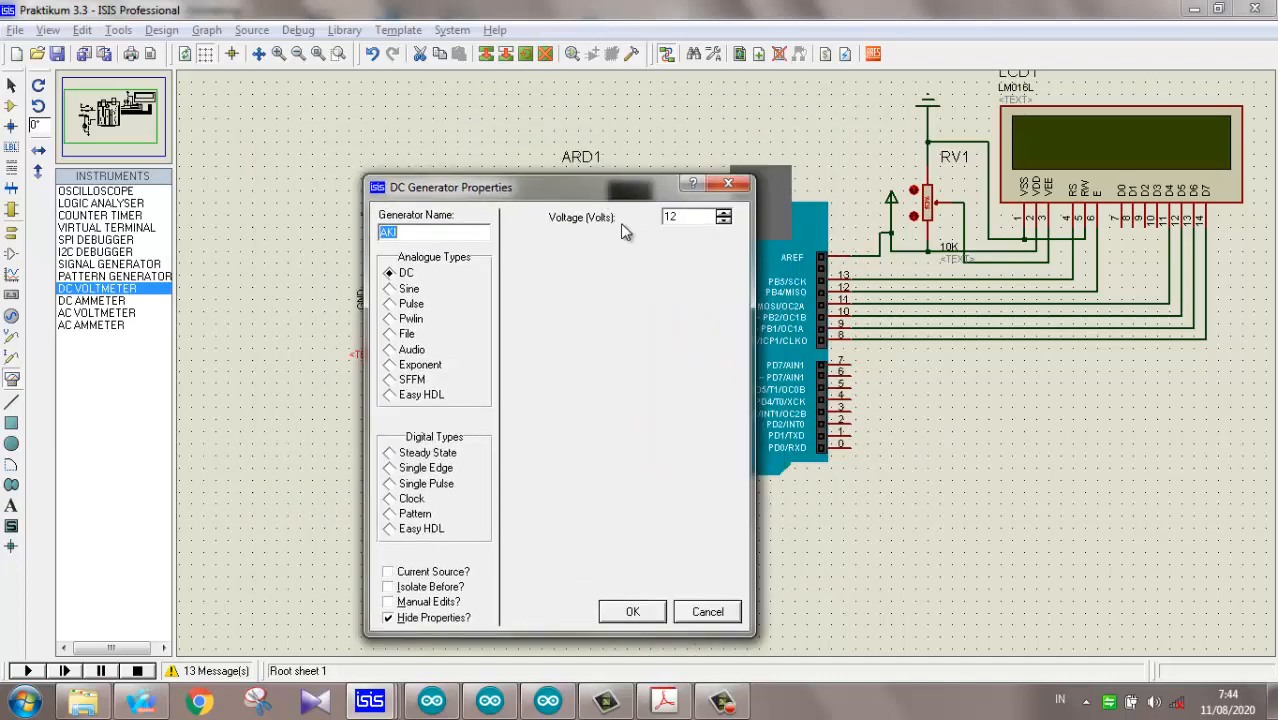
pyautogui.doubleClick(666, 218)
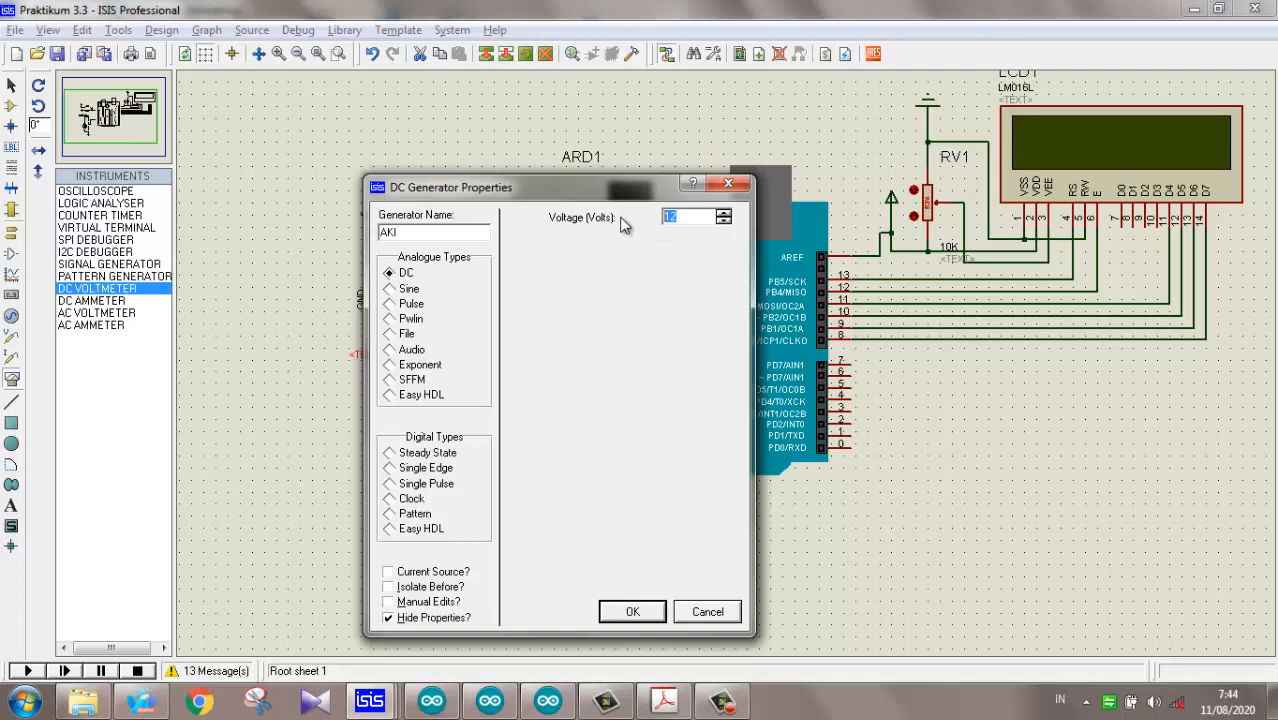
pyautogui.write('15')
pyautogui.click(632, 611)
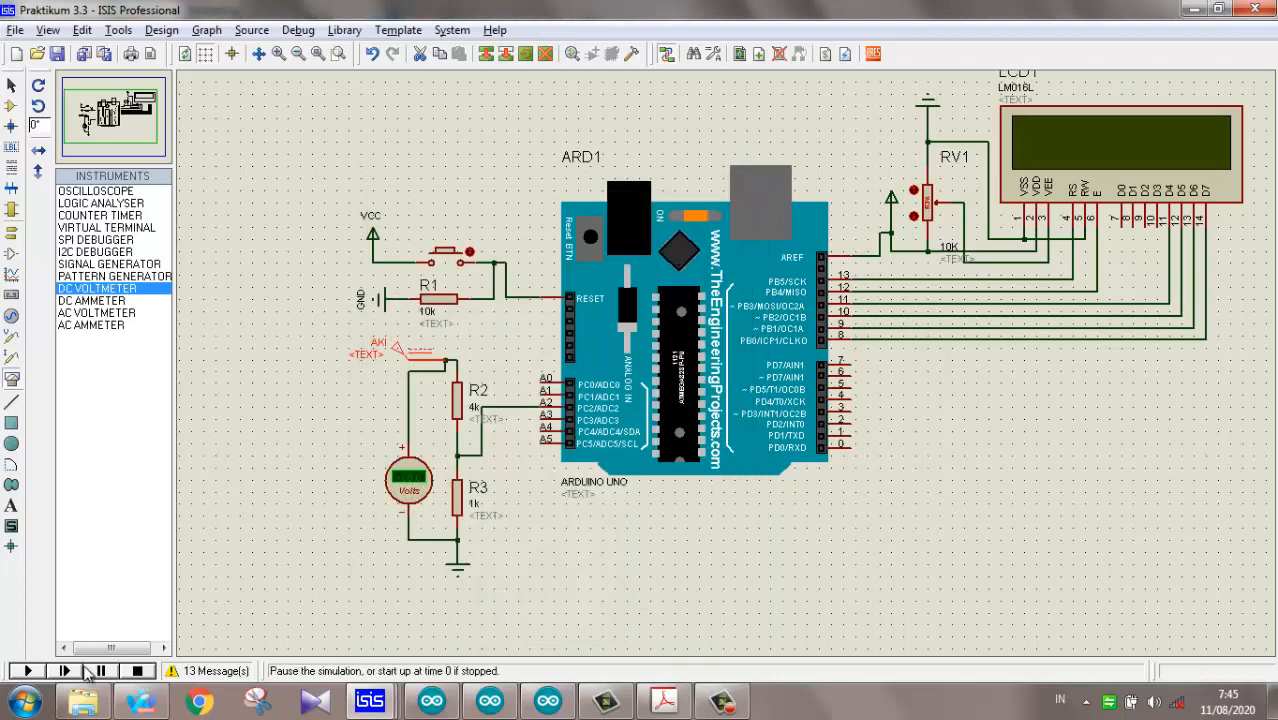
pyautogui.click(32, 669)
pyautogui.click(29, 671)
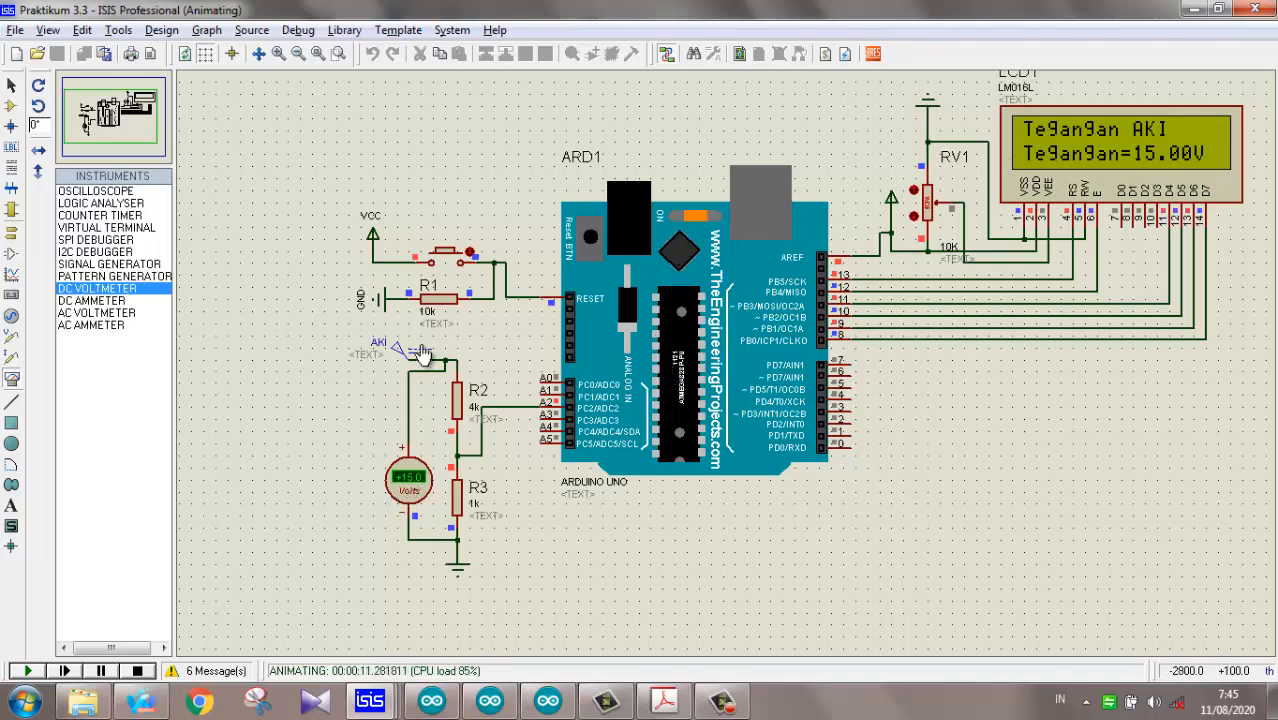
# Step: Stop the simulation, set the AKI DC generator's voltage to 9 V and run the voltmeter circuit again
pyautogui.click(137, 672)
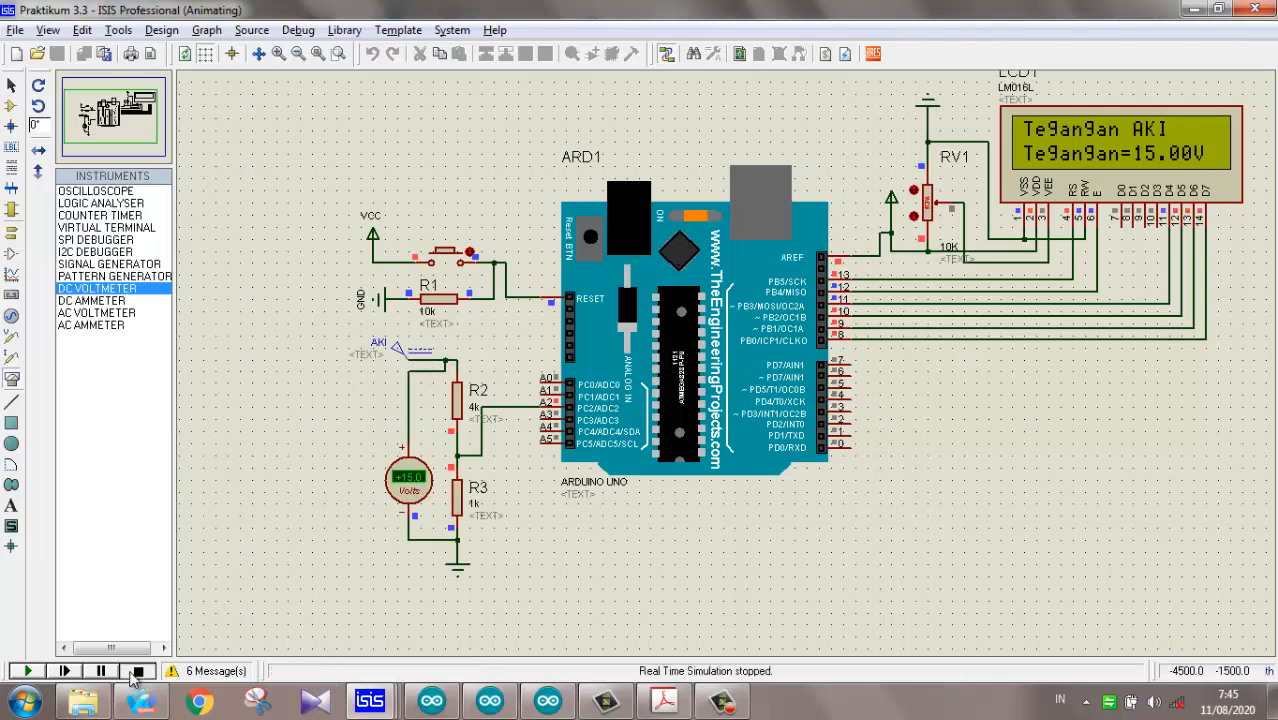
pyautogui.doubleClick(403, 340)
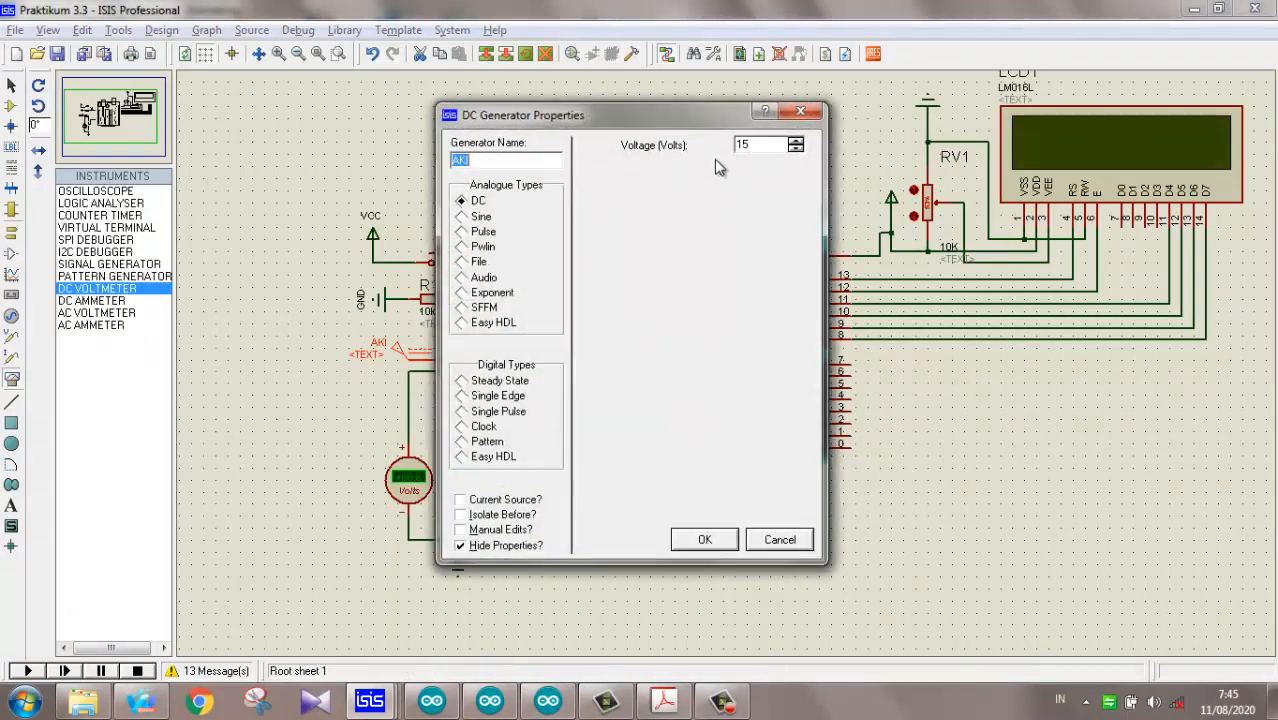
pyautogui.doubleClick(770, 148)
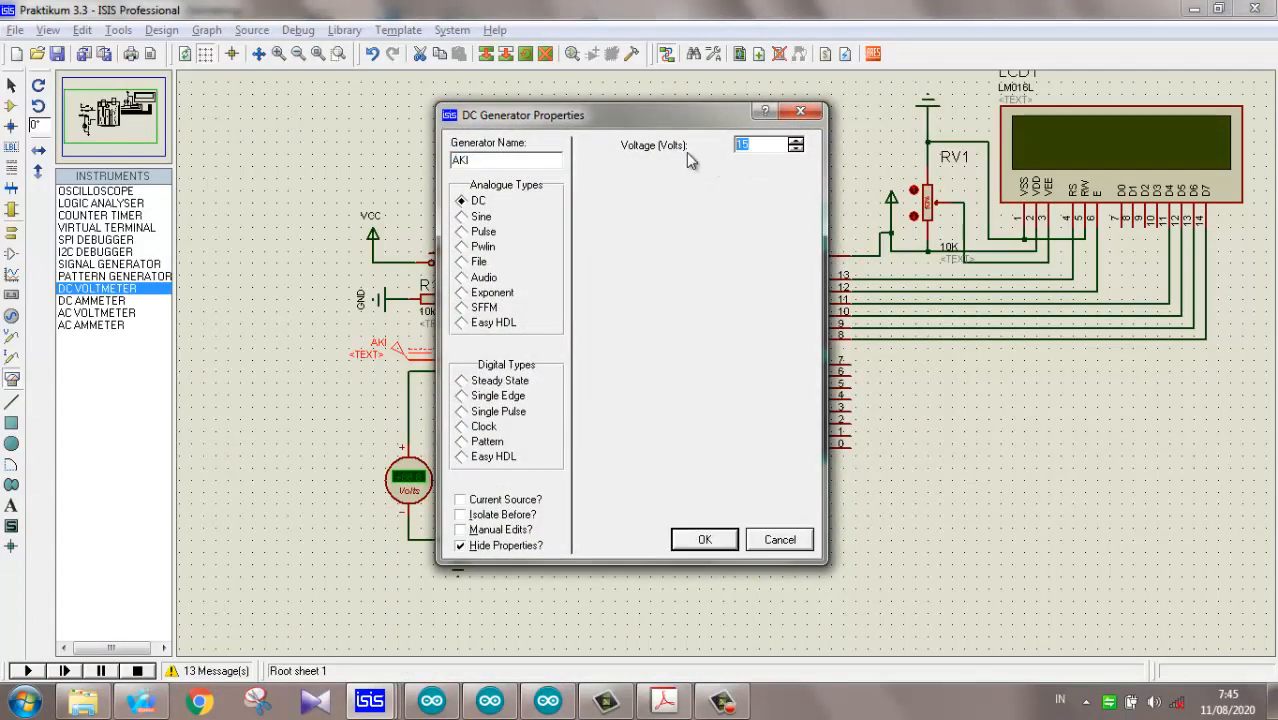
pyautogui.write('9')
pyautogui.click(705, 540)
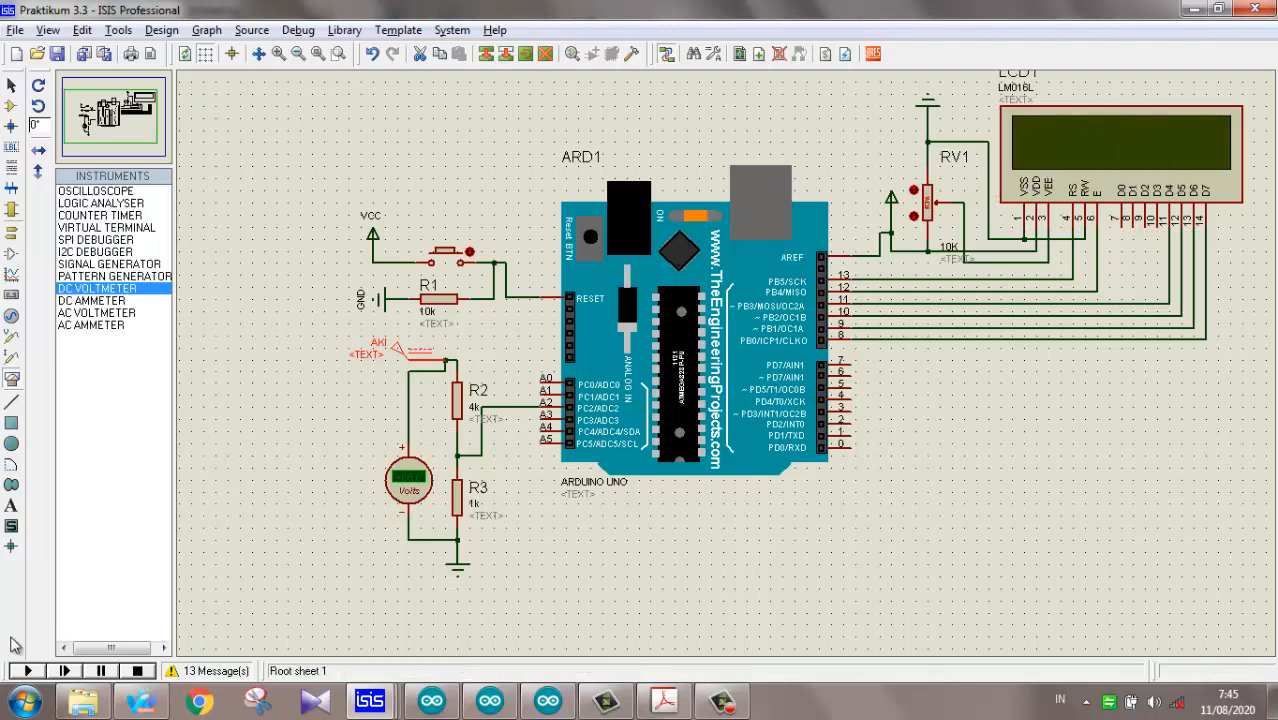
pyautogui.click(27, 671)
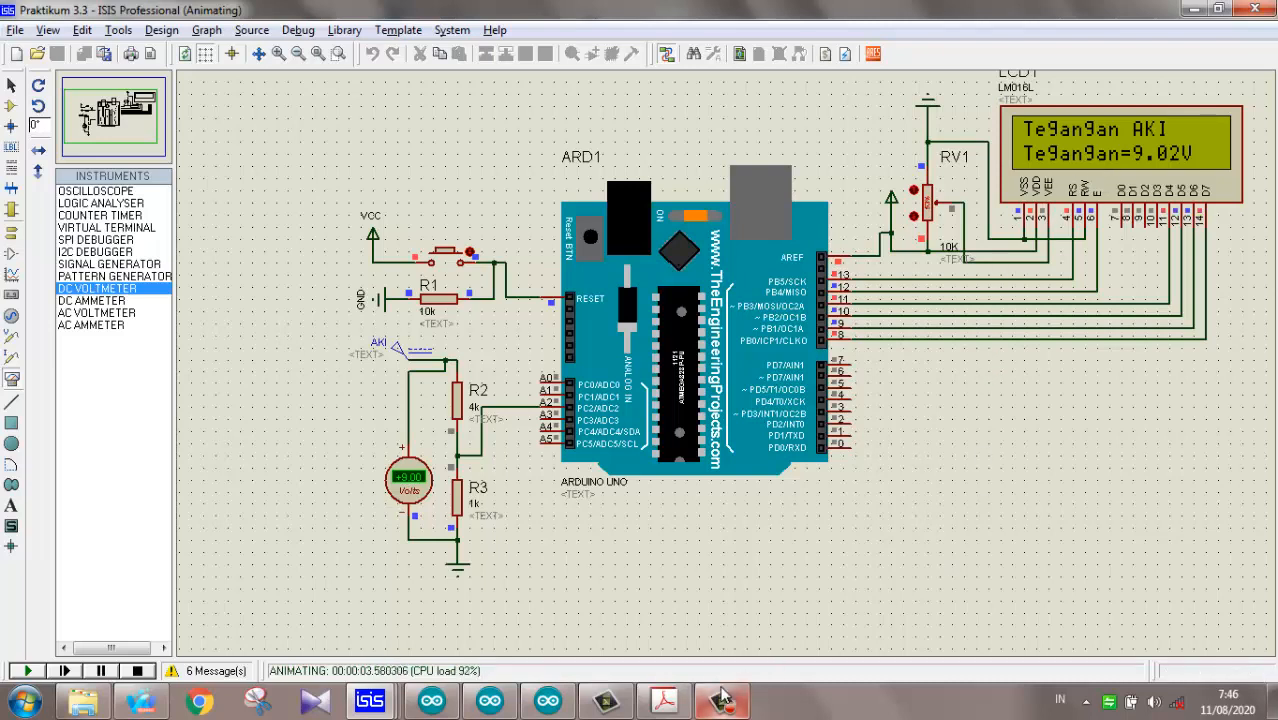
pyautogui.moveTo(722, 704)
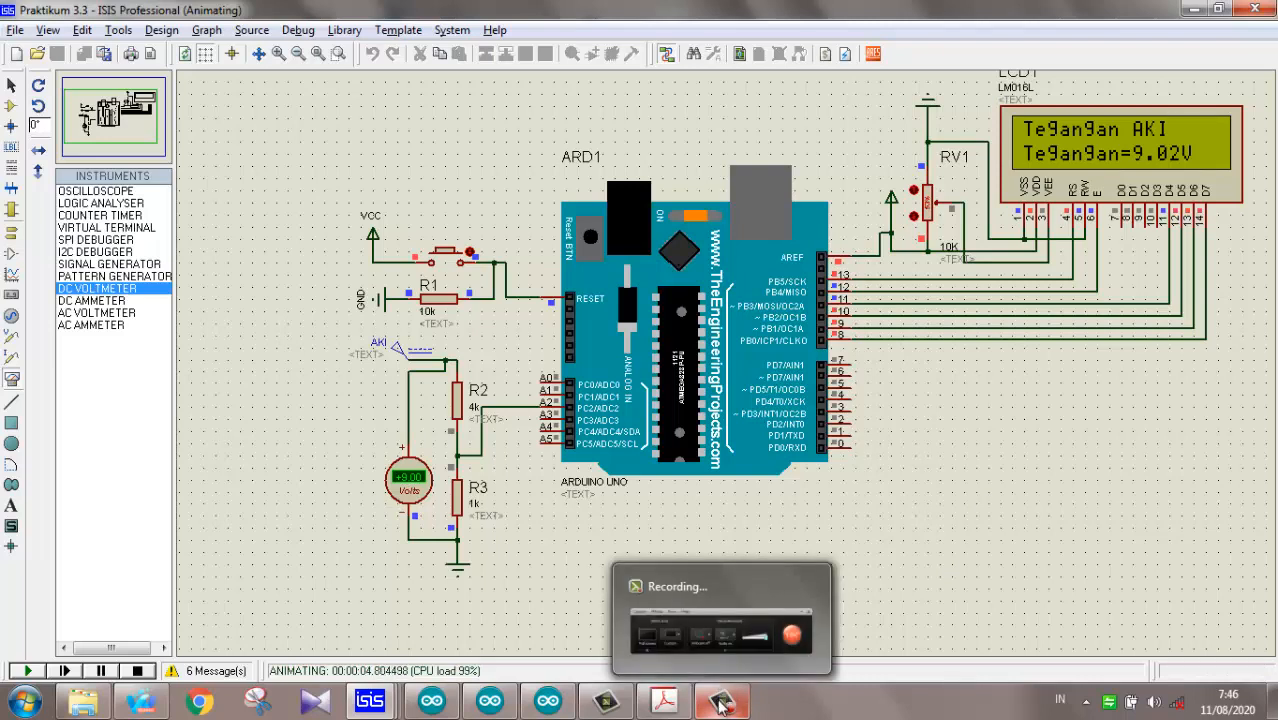
pyautogui.click(722, 704)
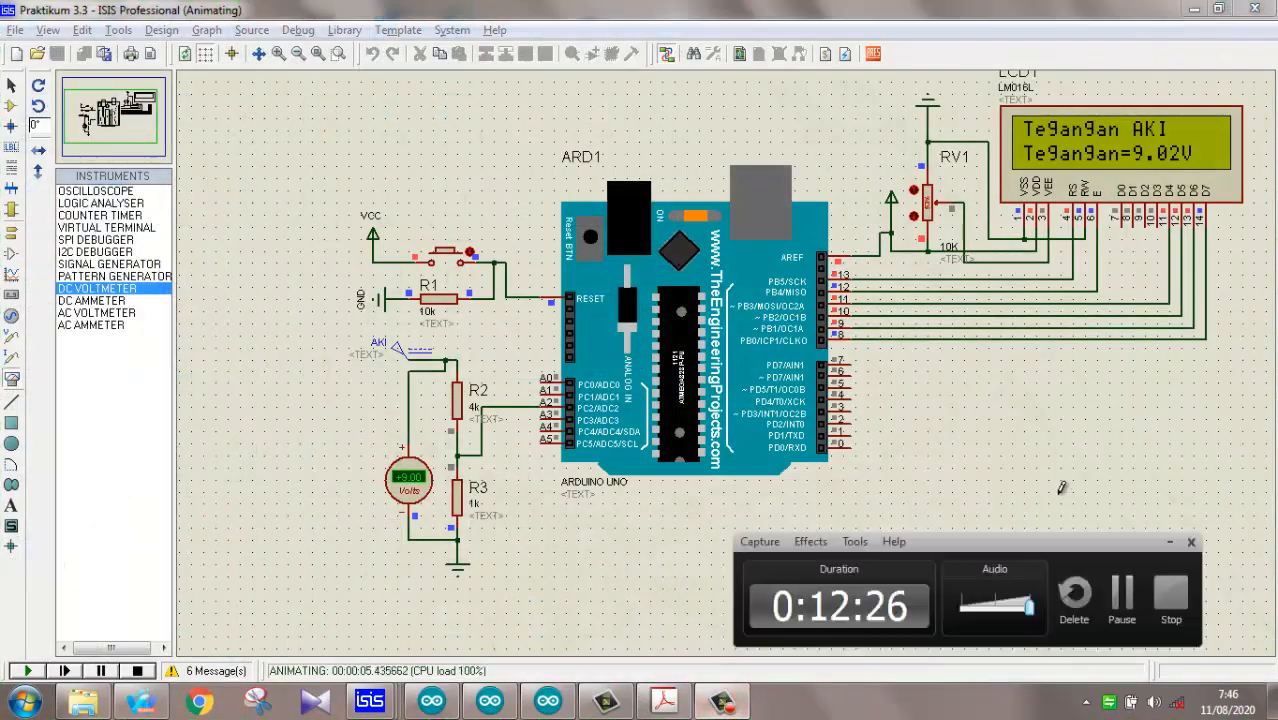